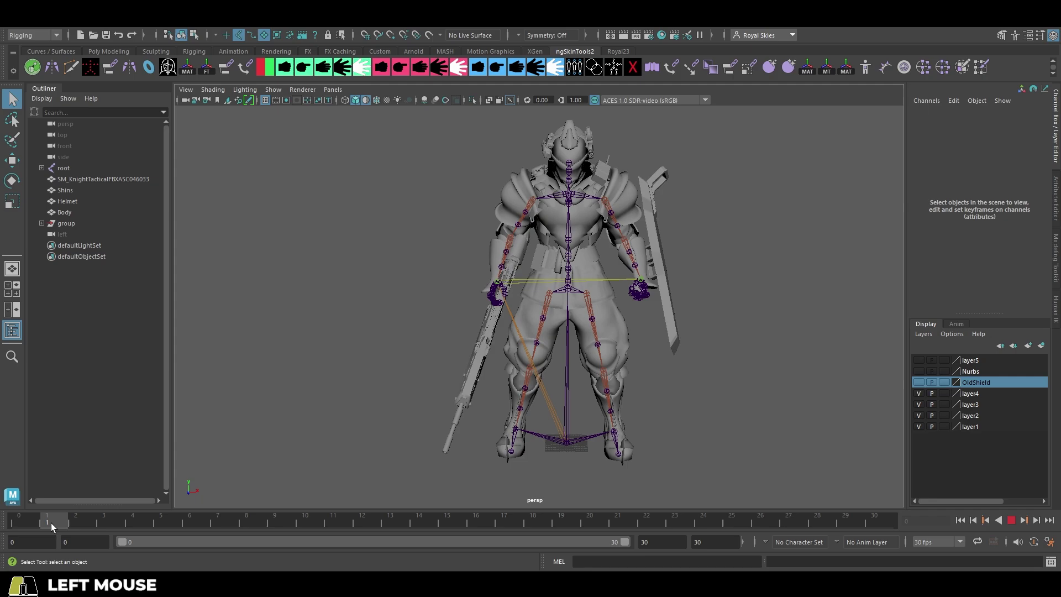
- Scrub the knight's animation in Maya and examine the rigged armour, rifle and shield from several angles
left_click(50, 523)
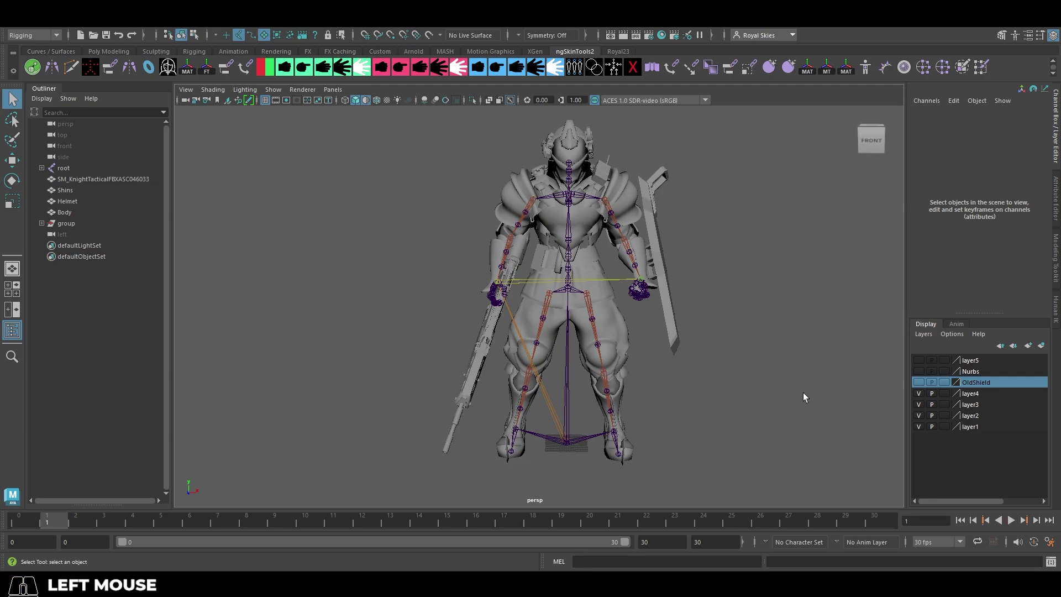
left_click_drag(804, 397, 289, 408, "alt")
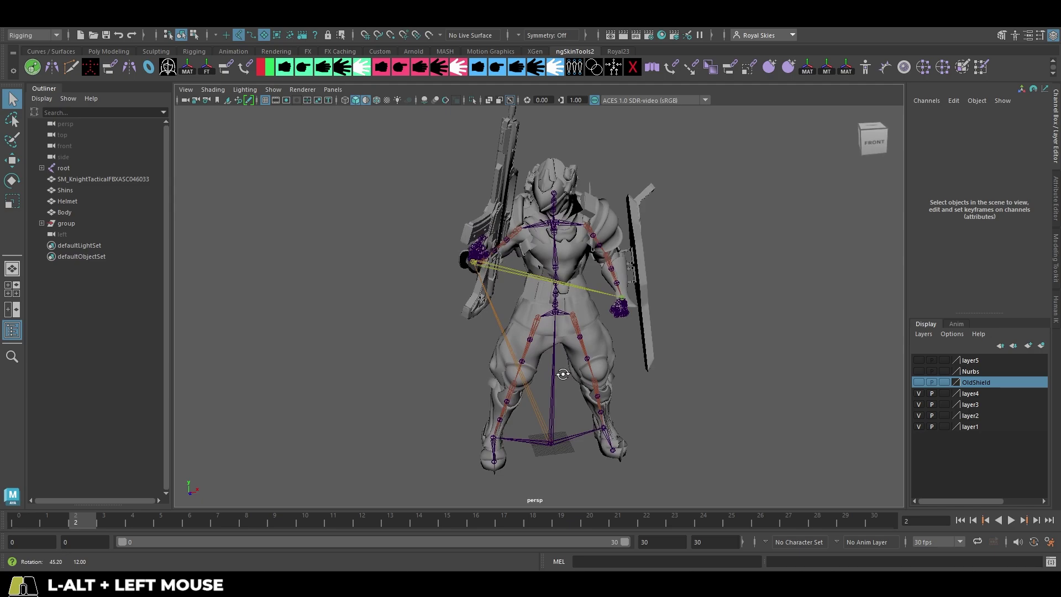
left_click_drag(353, 381, 484, 345, "alt")
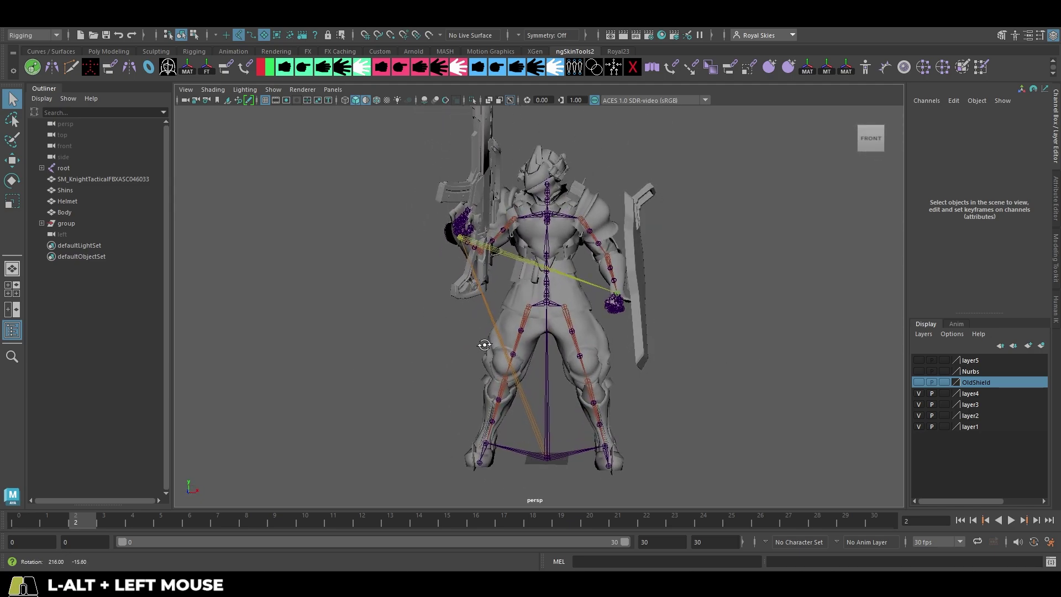
scroll(455, 297, "up", 2)
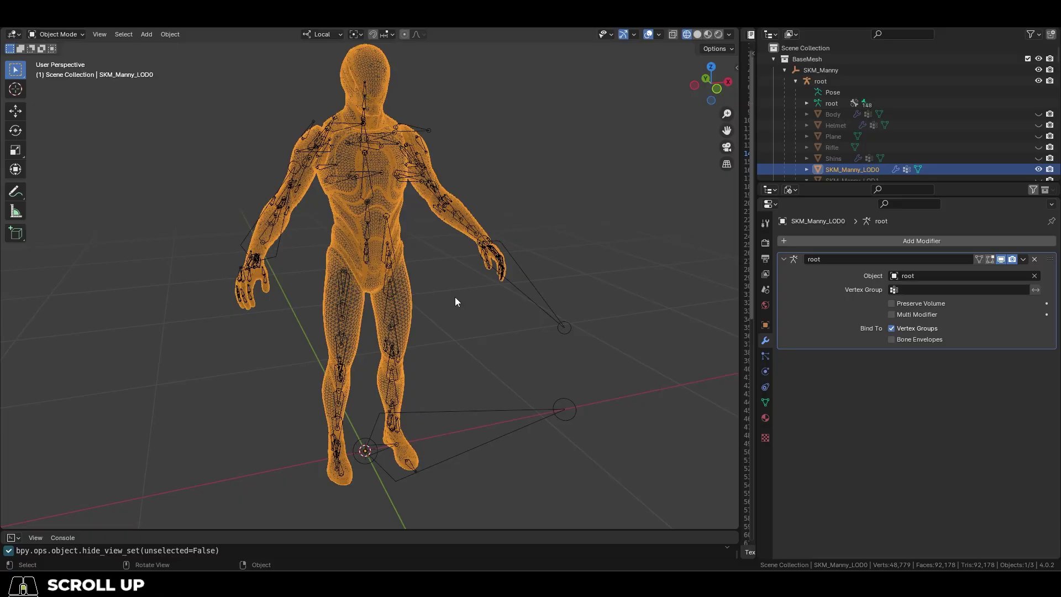
- In Blender, undo the selection changes and the hiding of the knight's armour, helmet, shins, rifle and shield meshes
middle_click_drag(455, 297, 449, 305, "shift")
key("ctrl+z")
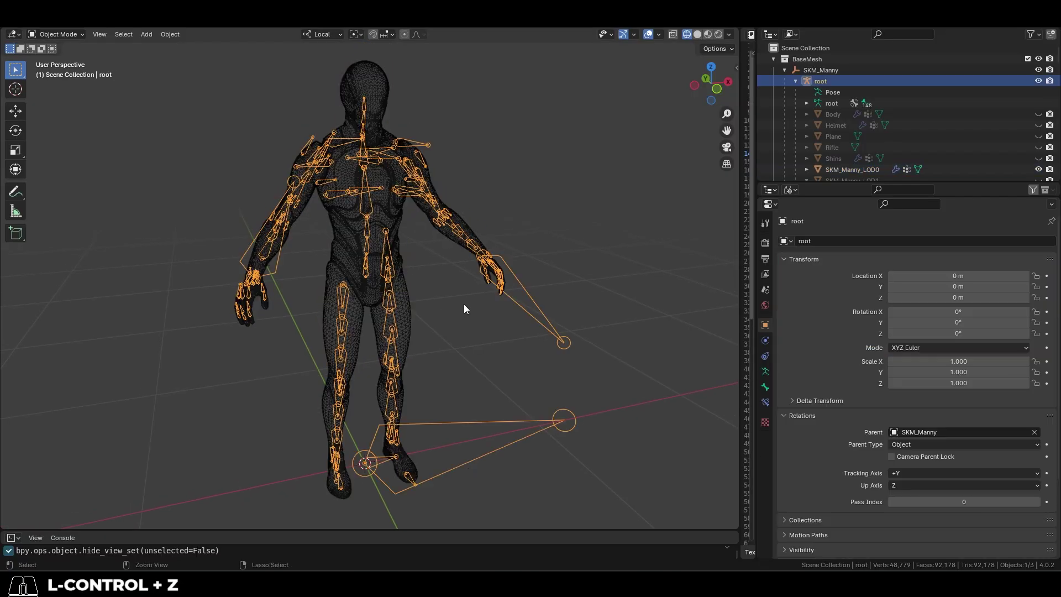
key("ctrl+z")
key("ctrl+z")
key("ctrl+z")
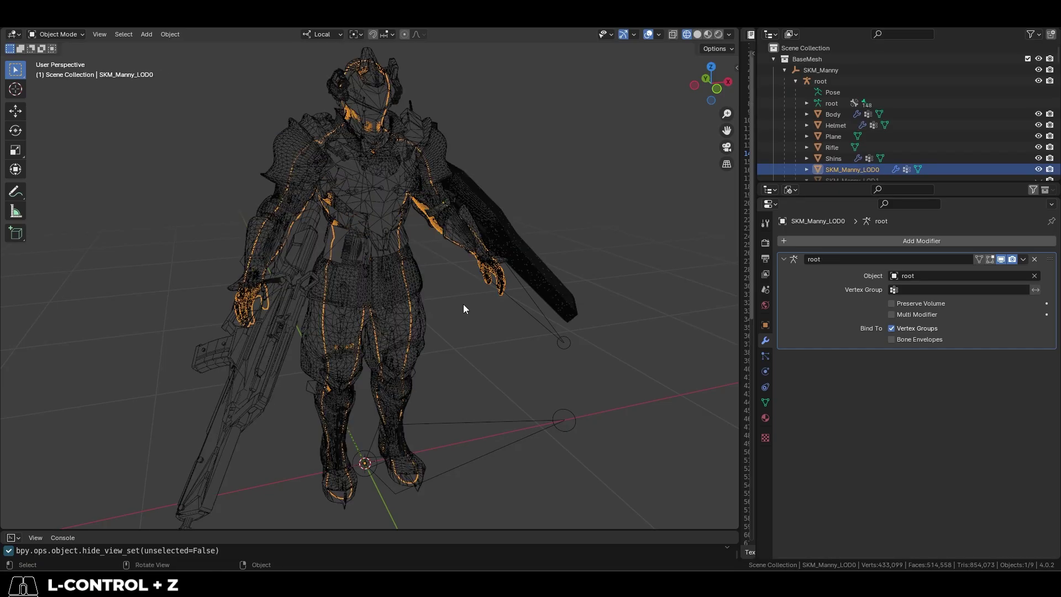
- Examine how the knight's armour, weapons and skeleton fit together, up close and from several angles
left_click(539, 245)
scroll(585, 303, "up", 3)
middle_click_drag(585, 303, 636, 291, "shift")
middle_click_drag(493, 180, 272, 260, "shift")
scroll(273, 261, "up", 2)
scroll(426, 280, "up", 4)
middle_click_drag(592, 360, 445, 266, "shift")
middle_click_drag(515, 278, 537, 266)
scroll(537, 266, "down", 8)
middle_click_drag(429, 208, 519, 343, "shift")
scroll(414, 322, "down", 2)
middle_click_drag(415, 321, 443, 292, "shift")
scroll(443, 293, "down", 2)
middle_click_drag(437, 398, 470, 239, "shift")
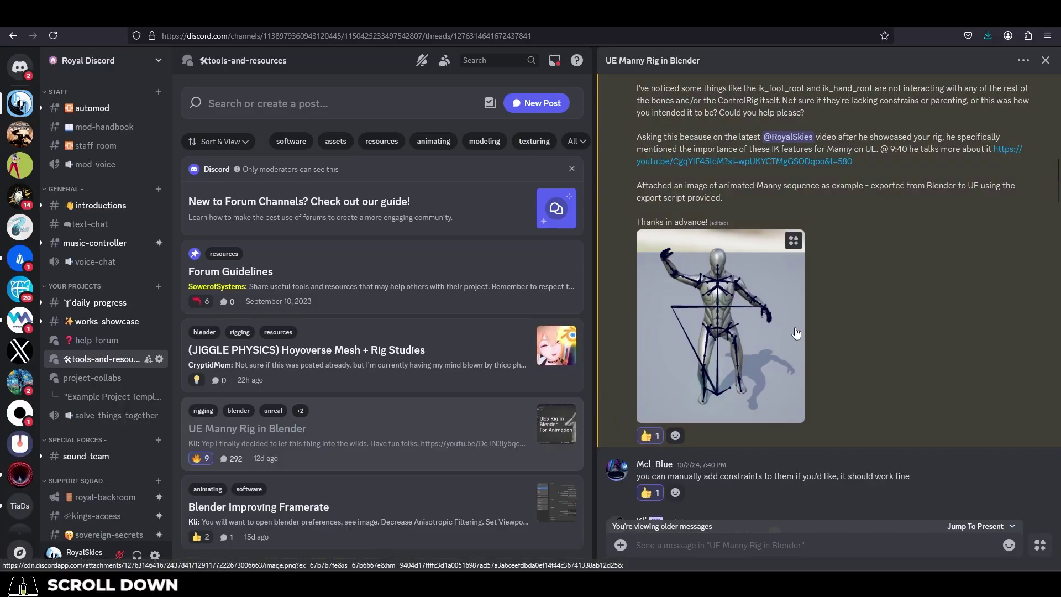
- Read through the UE Manny Rig in Blender thread on Discord
scroll(796, 332, "down", 2)
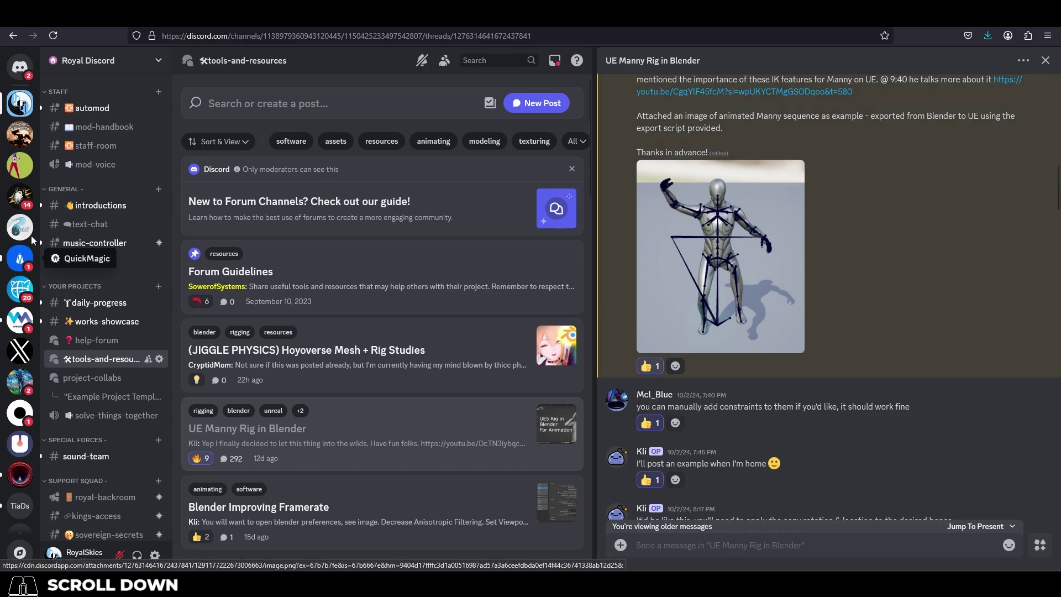
scroll(105, 303, "up", 3)
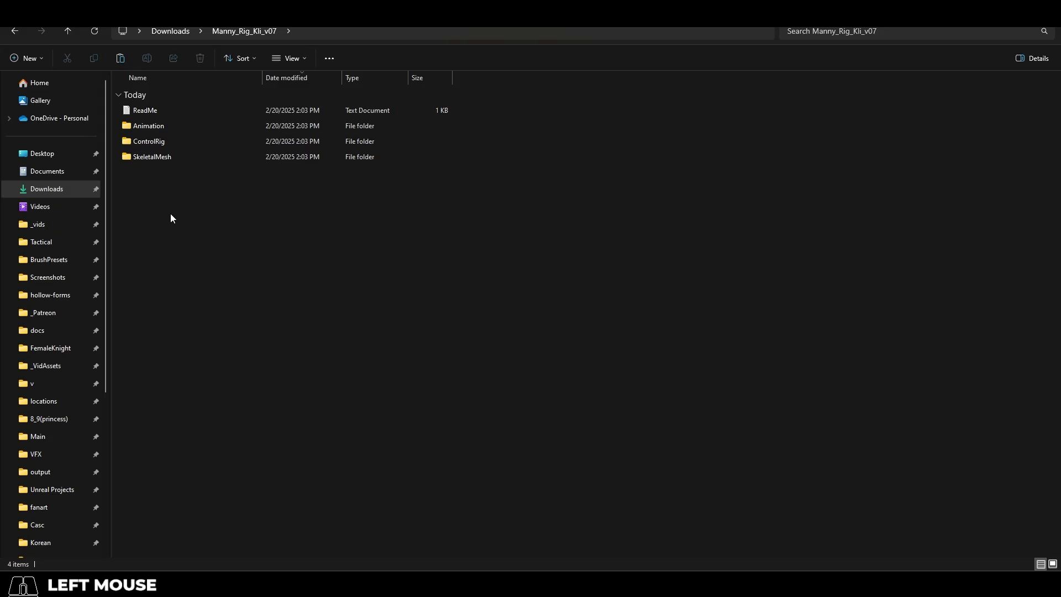
- Open the SkeletalMesh folder of Manny_Rig_Kli_v07 and view its Manny skeleton scene in Blender with a taller 3D viewport
double_click(174, 157)
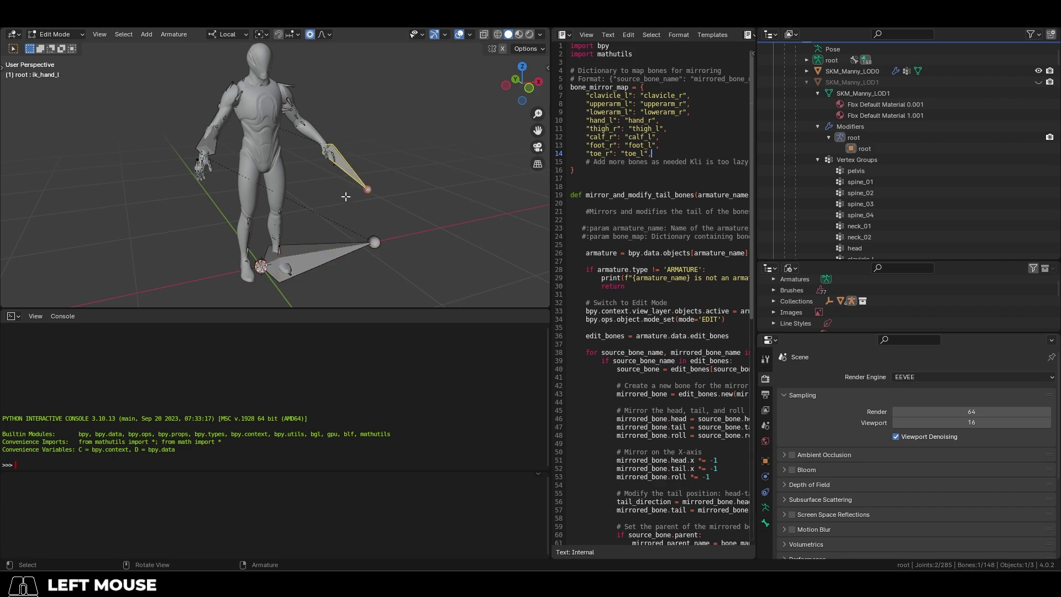
left_click_drag(370, 308, 391, 446)
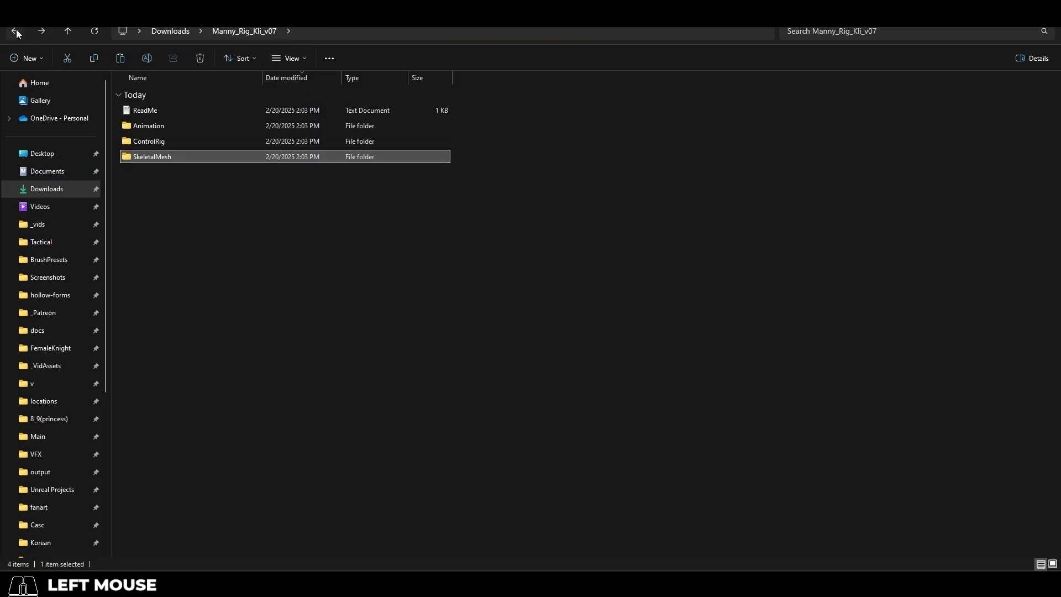
- Open the ControlRig folder of Manny_Rig_Kli_v07 and inspect its control rig scene in Blender from different angles
double_click(190, 141)
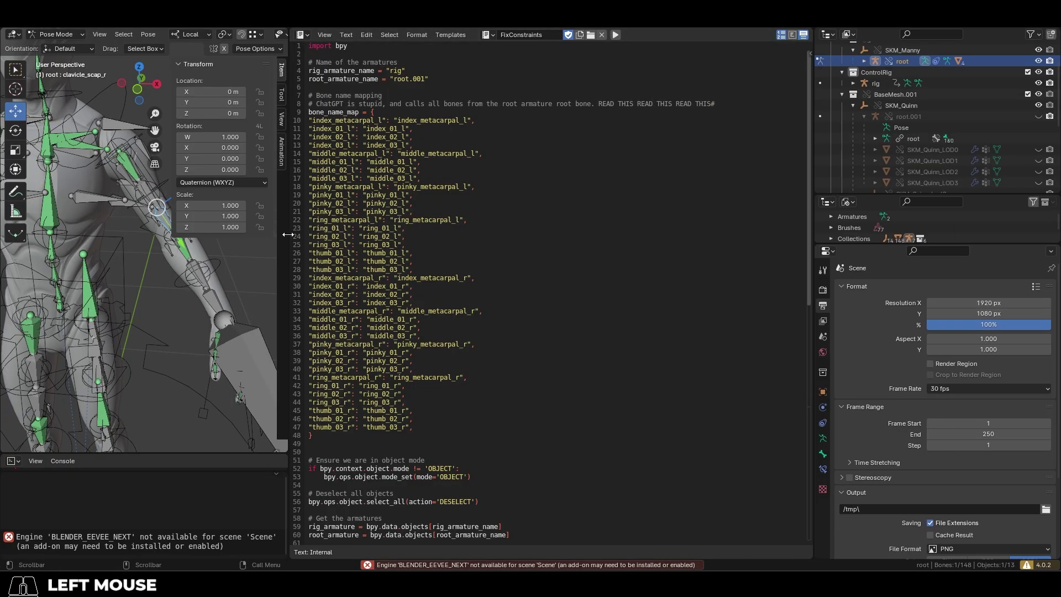
left_click(66, 50)
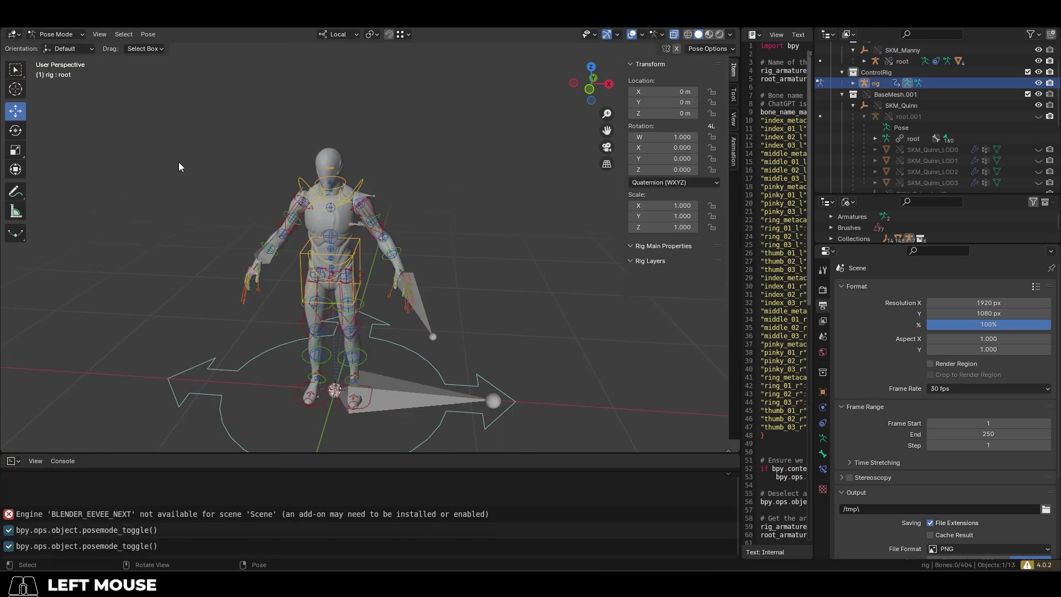
middle_click_drag(381, 287, 425, 293)
middle_click_drag(425, 293, 389, 276, "ctrl")
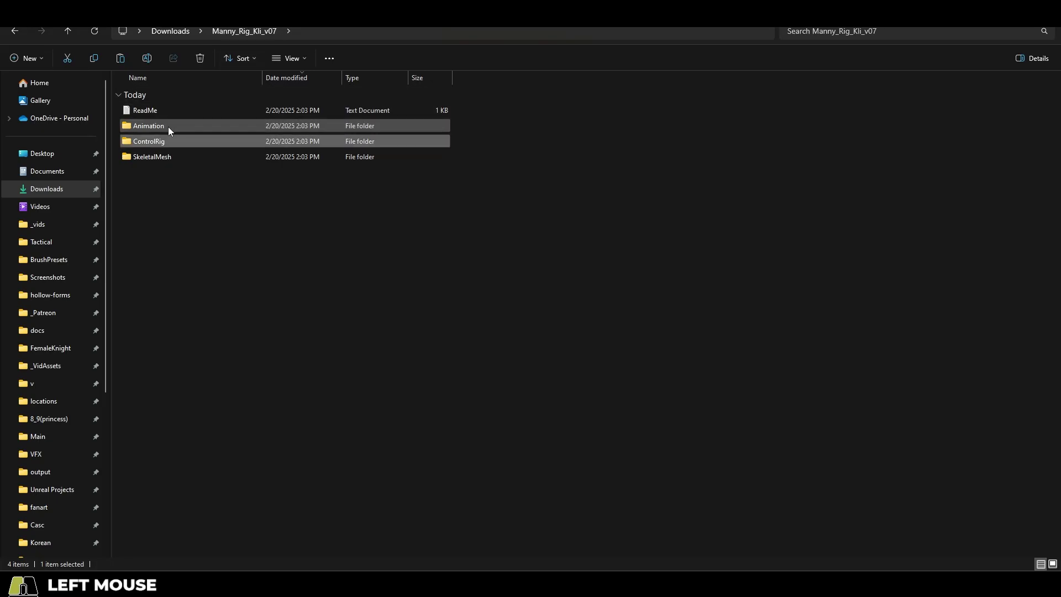
- Open the Dodge file from the Animation folder and scrub through its animation
double_click(168, 127)
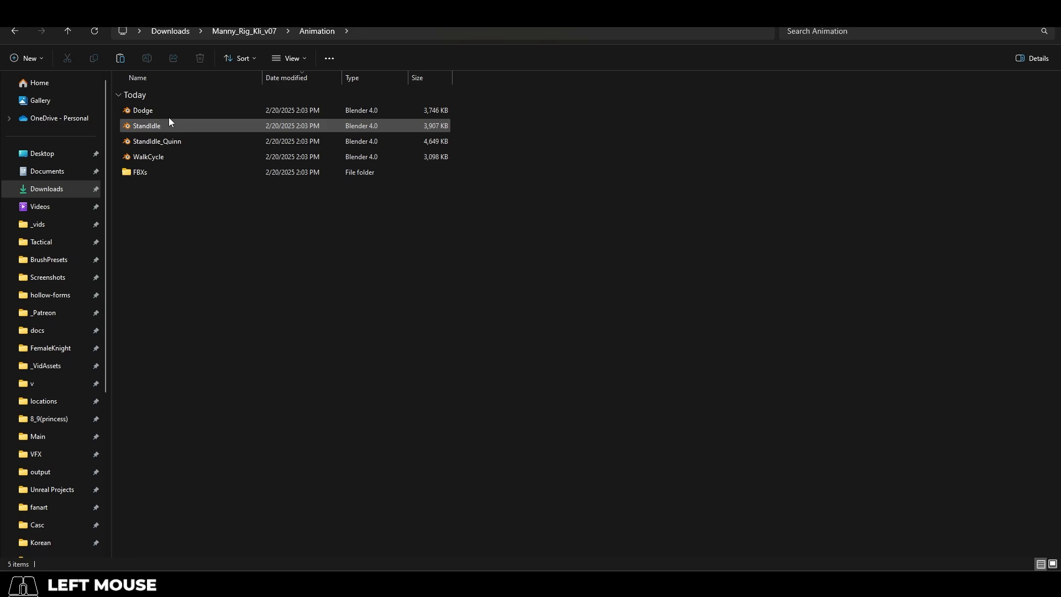
double_click(171, 110)
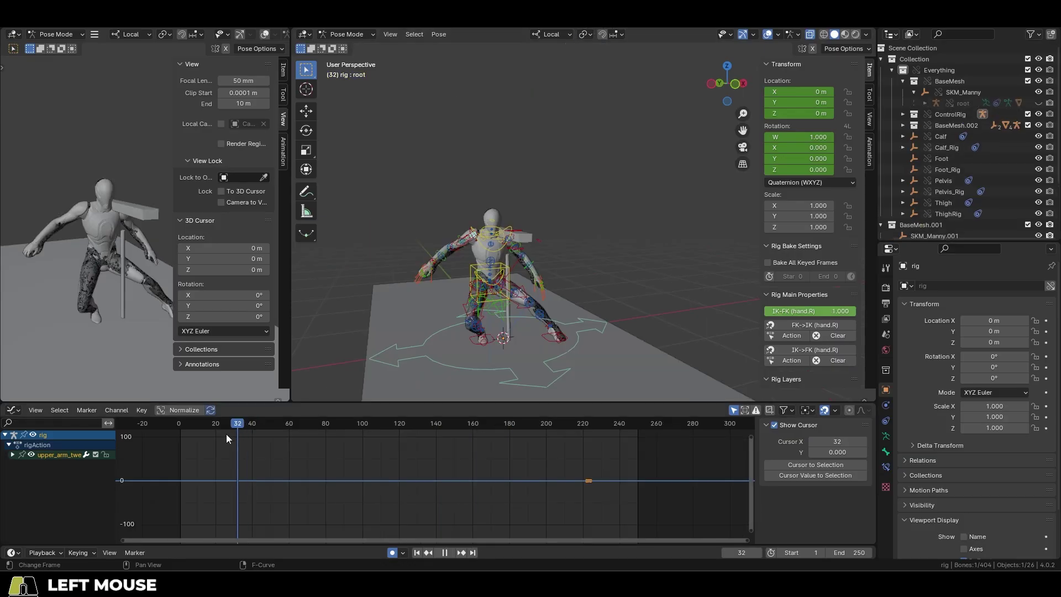
left_click_drag(227, 433, 522, 450)
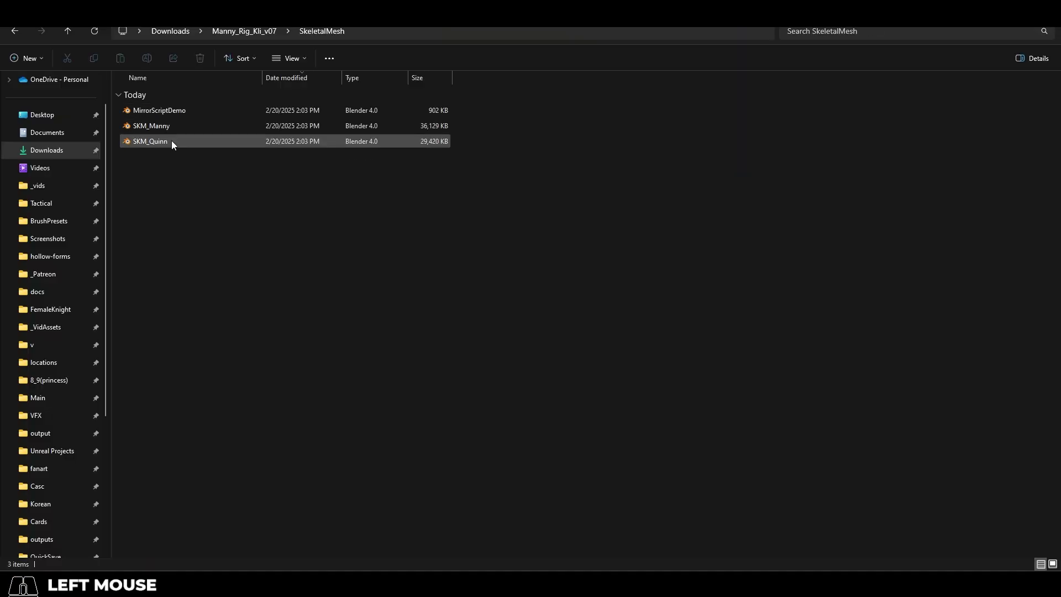
- Return to the Manny_Rig_Kli_v07 folder and browse its ControlRig and Animation subfolders
left_click(15, 31)
double_click(166, 140)
left_click(14, 31)
double_click(159, 126)
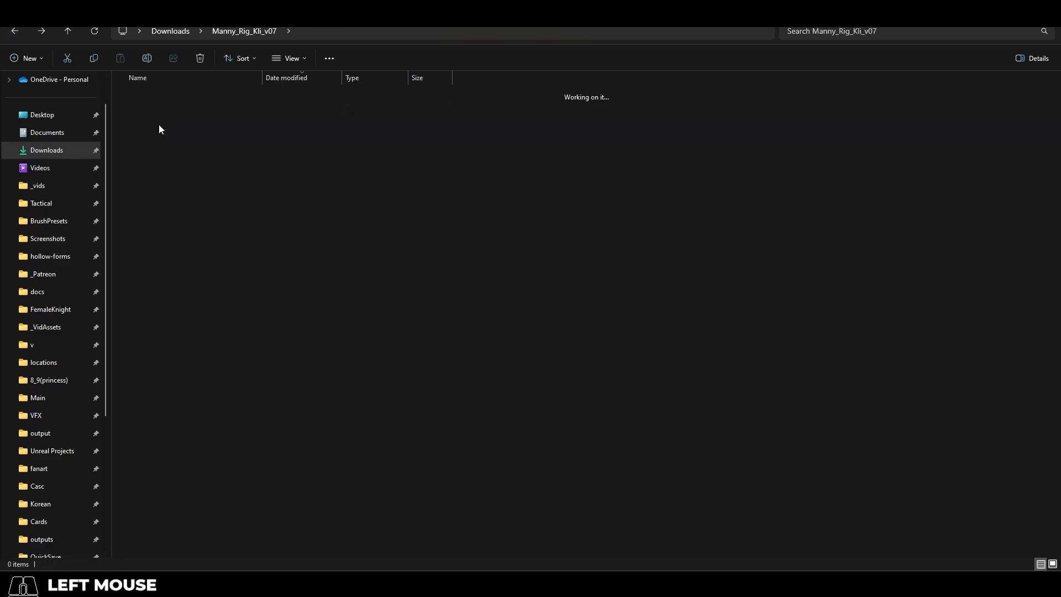
double_click(160, 126)
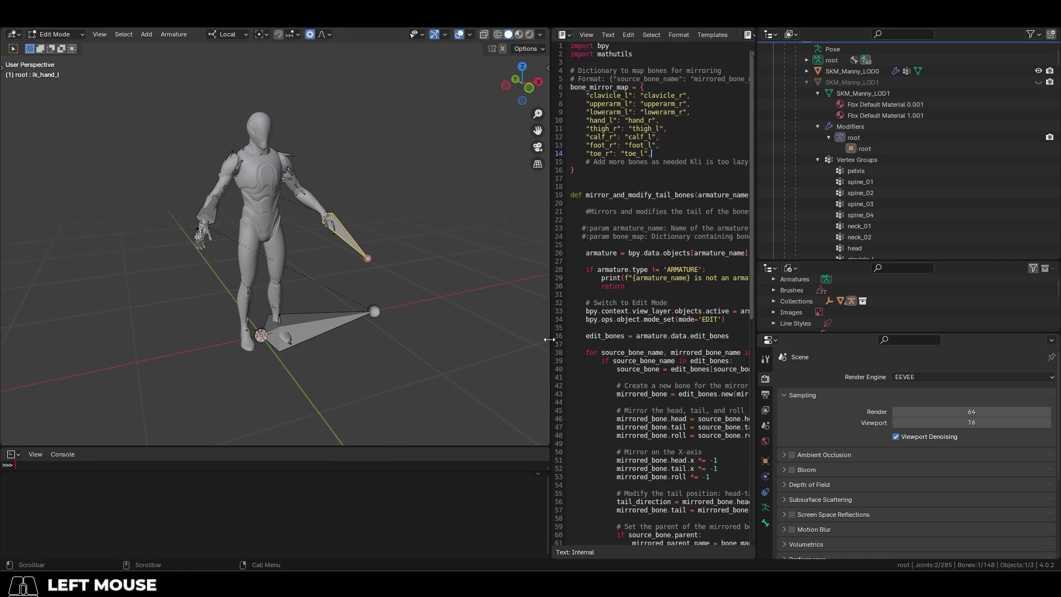
- Widen the Manny scene's 3D viewport in Blender and undo the latest selection and hide operations on the meshes
left_click_drag(549, 339, 674, 350)
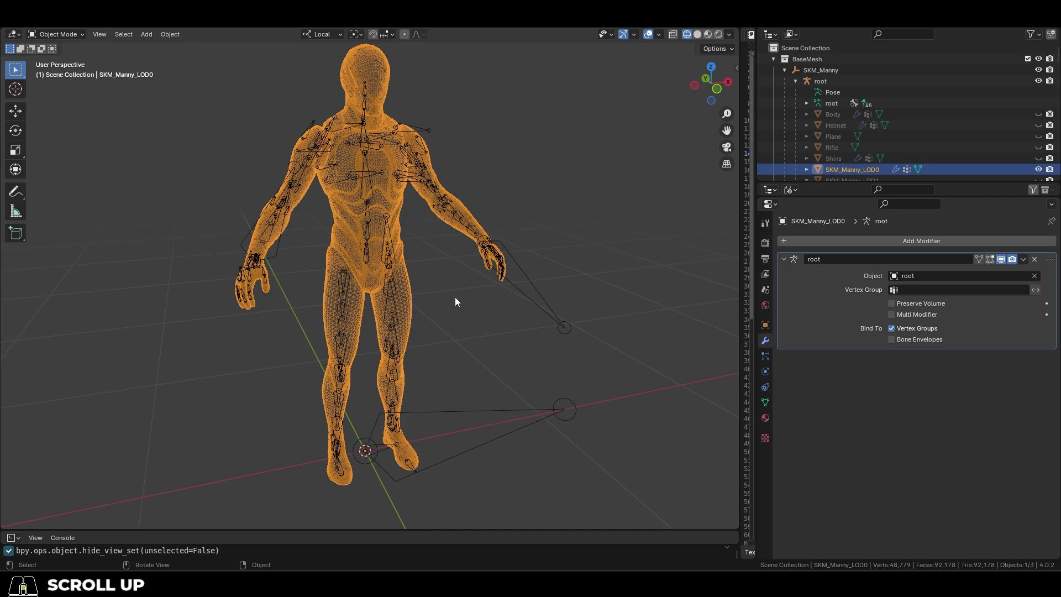
middle_click_drag(455, 296, 448, 304, "shift")
key("ctrl+z")
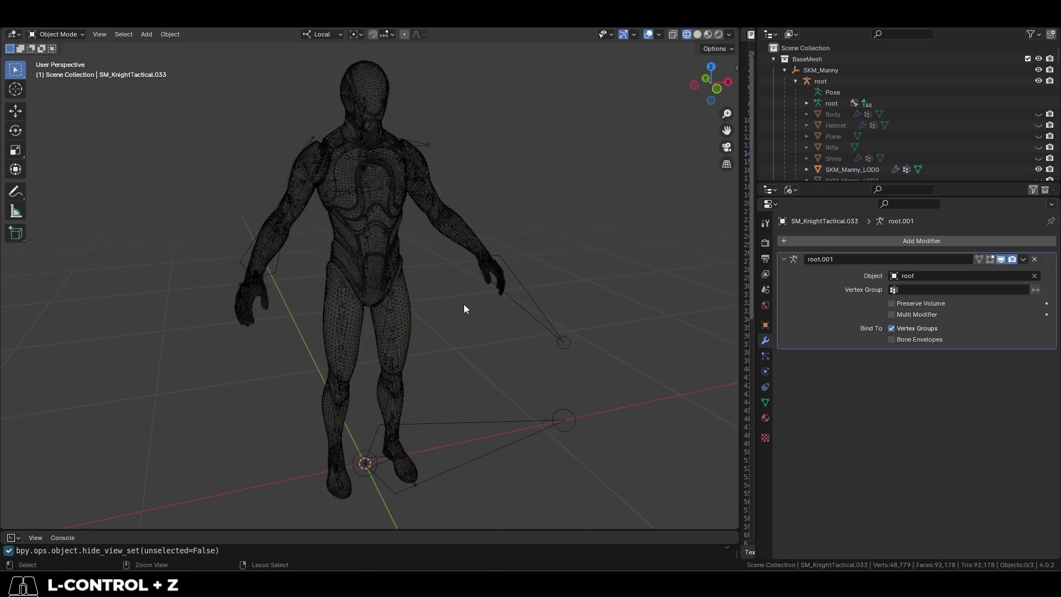
key("ctrl+z")
key("ctrl+z")
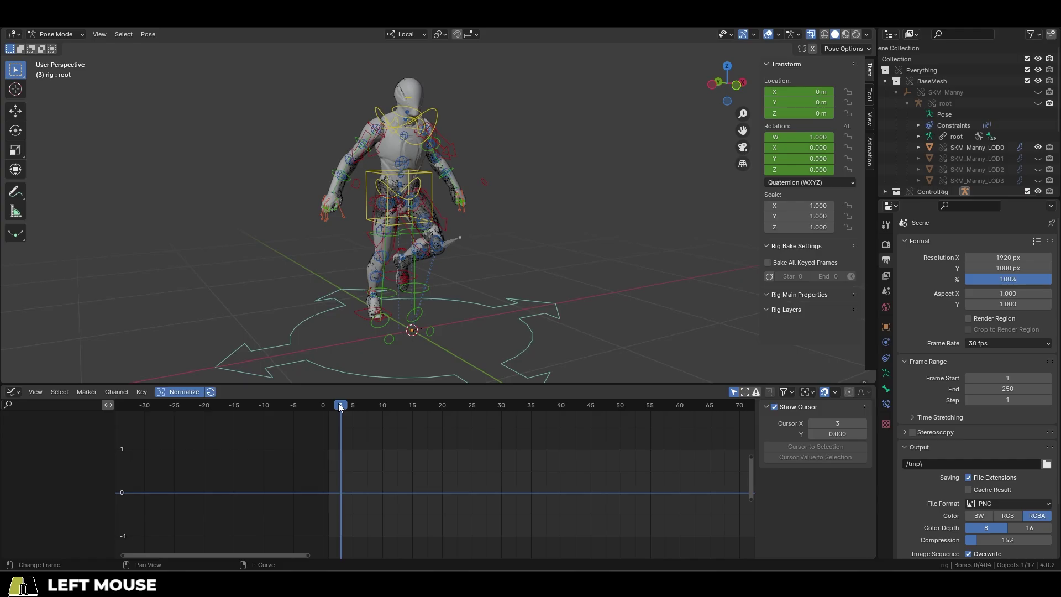
- Scrub through the WalkCycle animation on the Manny mannequin and on the armoured knight
left_click_drag(342, 412, 659, 421)
left_click(411, 410)
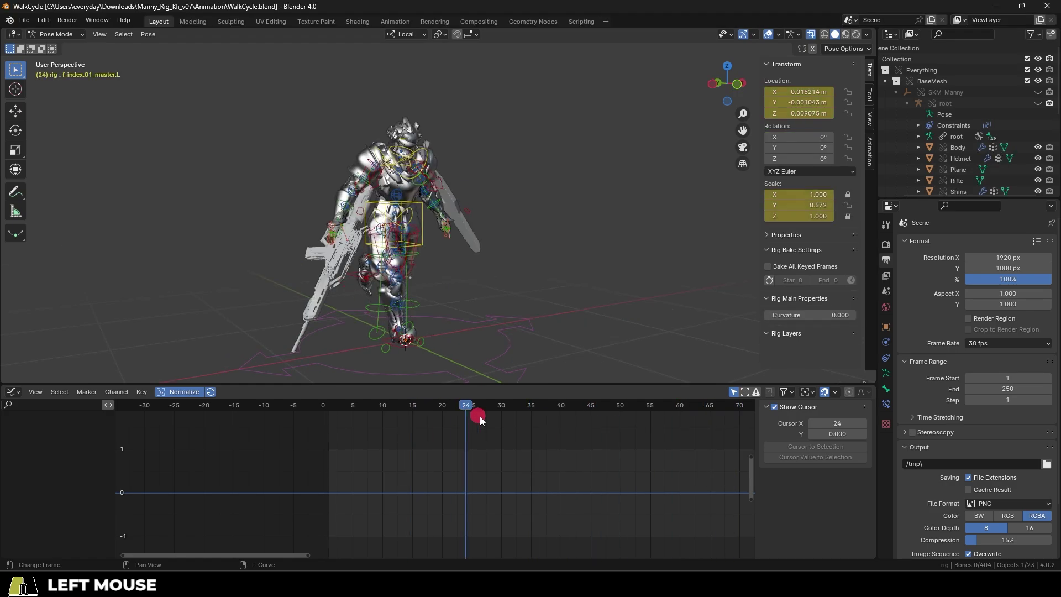
left_click_drag(479, 420, 555, 424)
left_click_drag(699, 426, 727, 429)
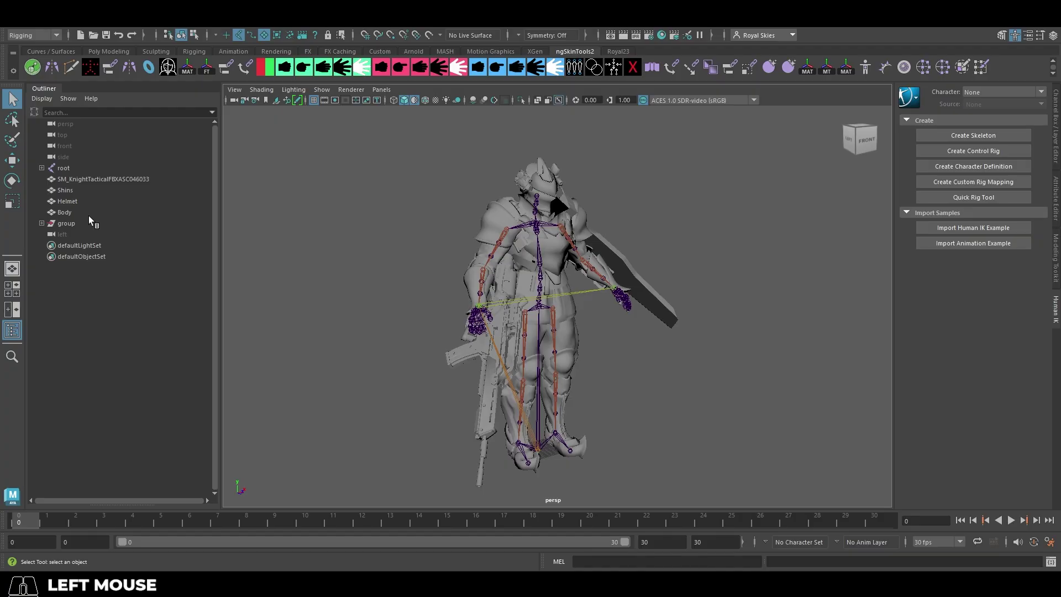
- In Maya, export the knight's body meshes, rifle, shield and root skeleton as an FBX selection over KnightExport.fbx on the Desktop
left_click(88, 213)
left_click(94, 178, "shift")
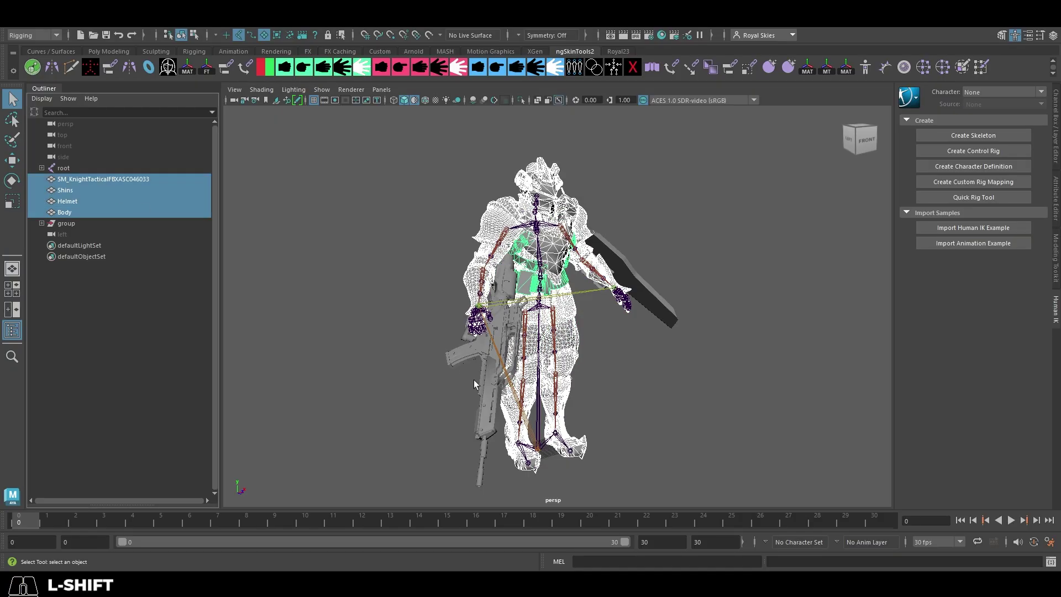
left_click(455, 354, "shift")
left_click(655, 306, "shift")
left_click(76, 168, "ctrl")
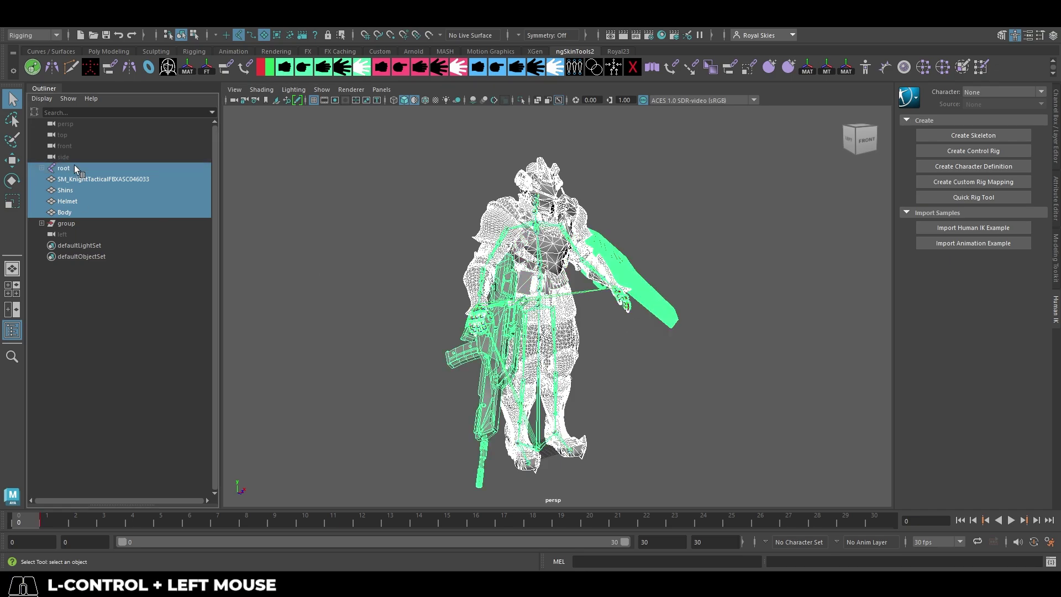
left_click(25, 20)
left_click(56, 154)
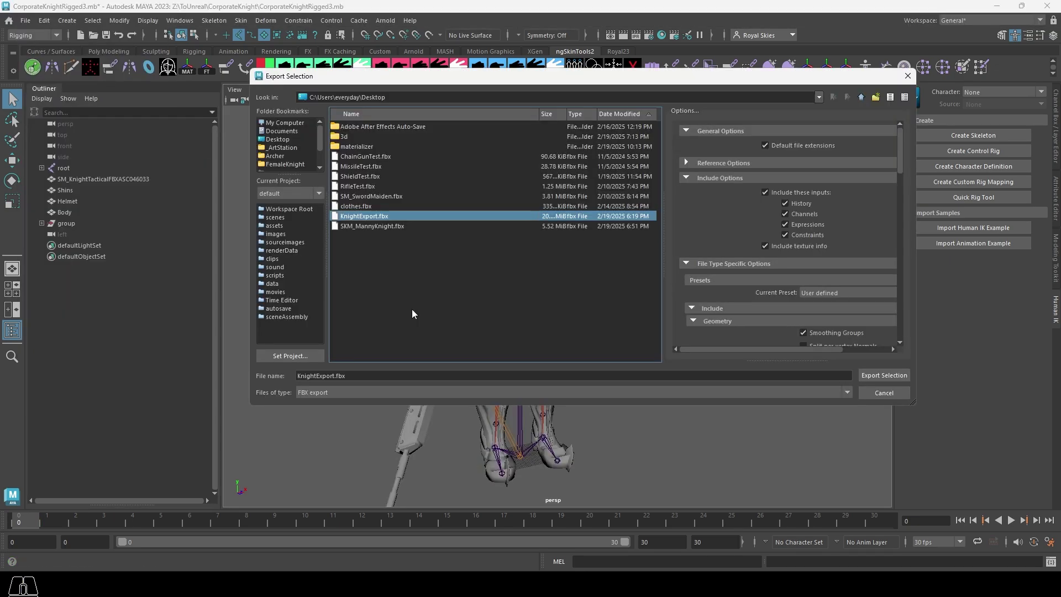
left_click(372, 216)
left_click(882, 376)
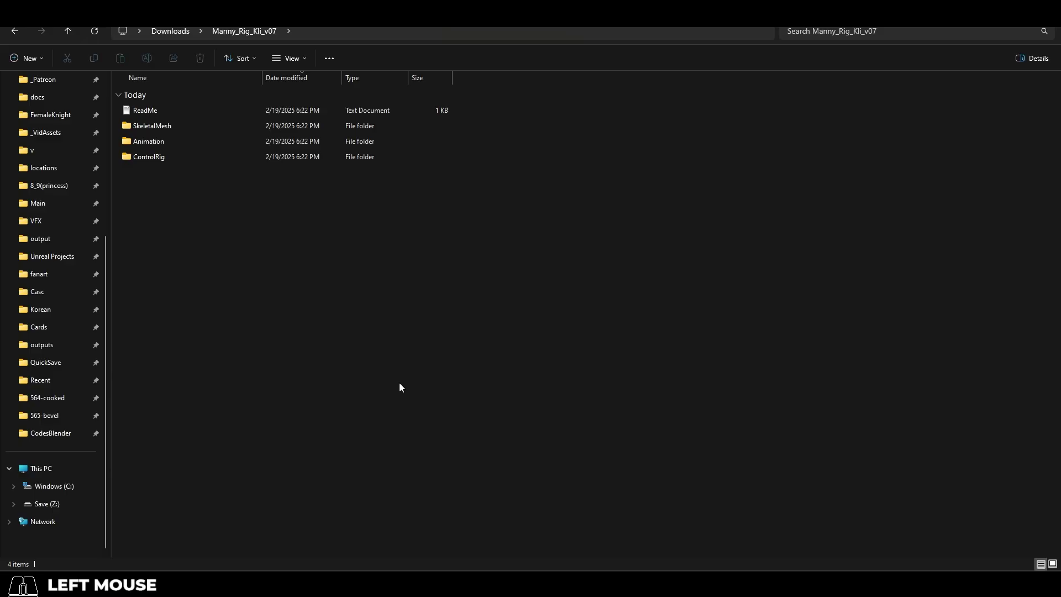
- Duplicate the SKM_Manny Blender file in the SkeletalMesh folder and name the copy SKM_MannyKnight
left_click(160, 126)
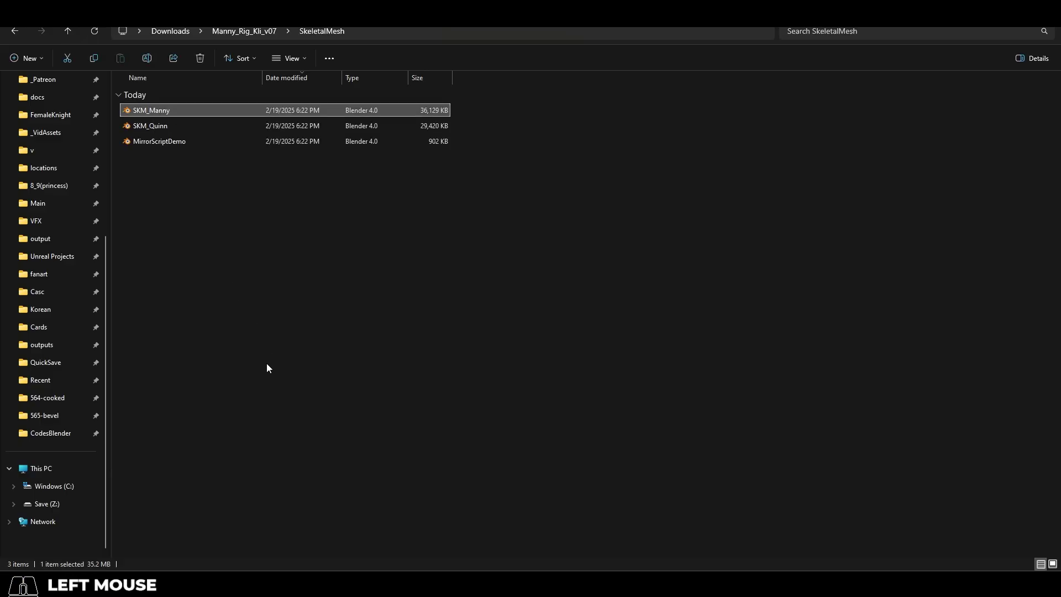
key("ctrl+v")
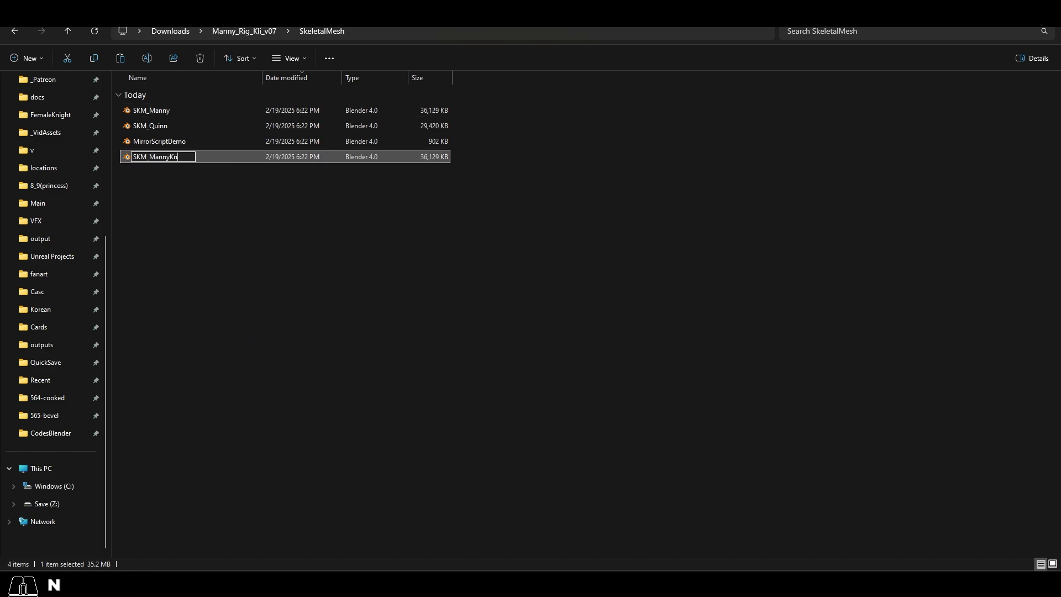
type("ight")
key("Return")
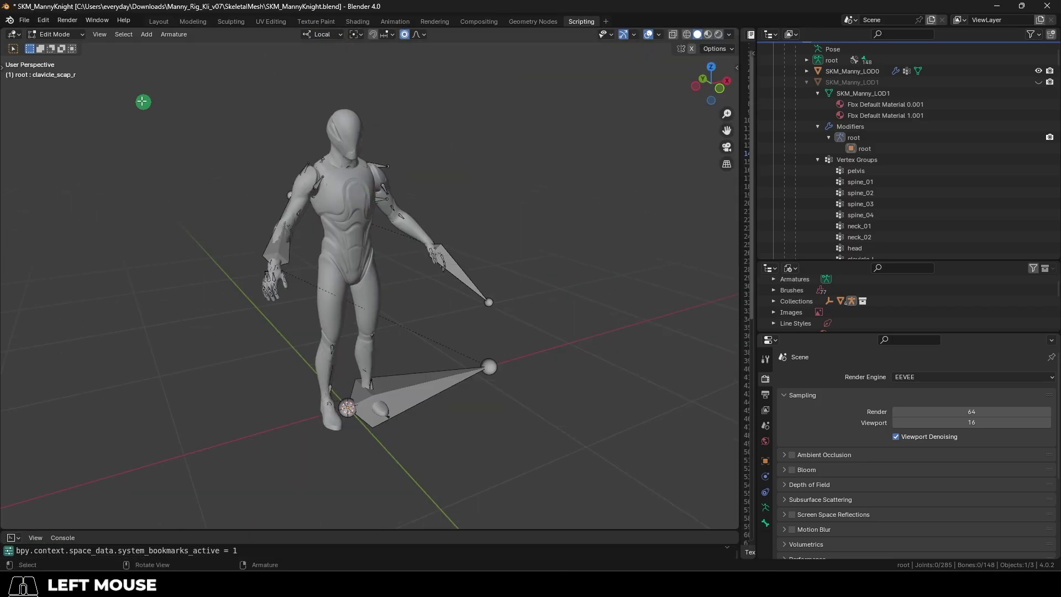
- Import KnightExport.fbx from the Desktop with X Axis as the primary bone axis and -Y Axis as the secondary bone axis
left_click(24, 20)
mouse_move(94, 156)
left_click(160, 289)
left_click(186, 155)
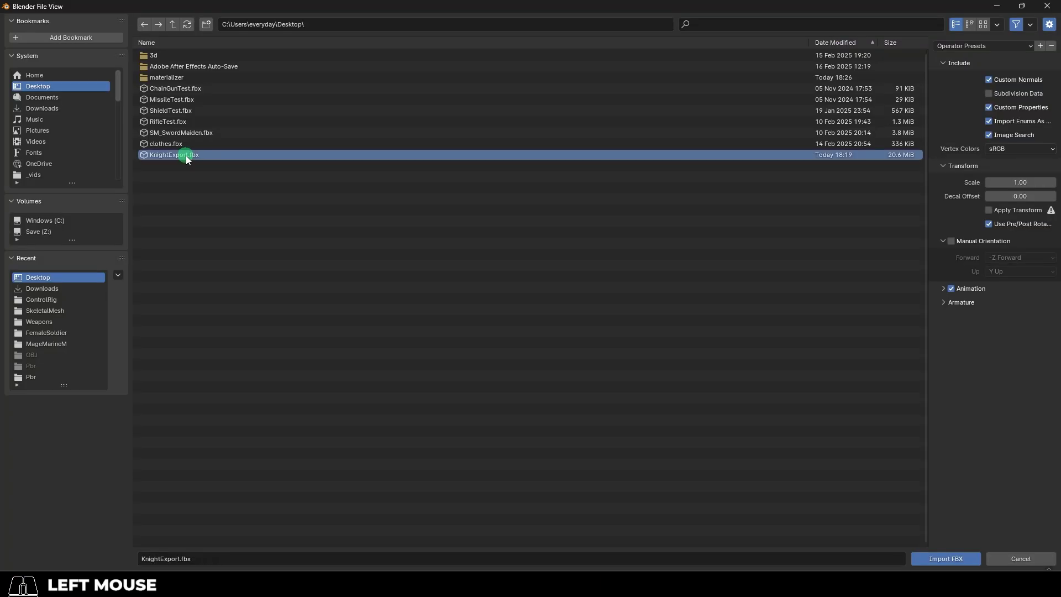
left_click(940, 302)
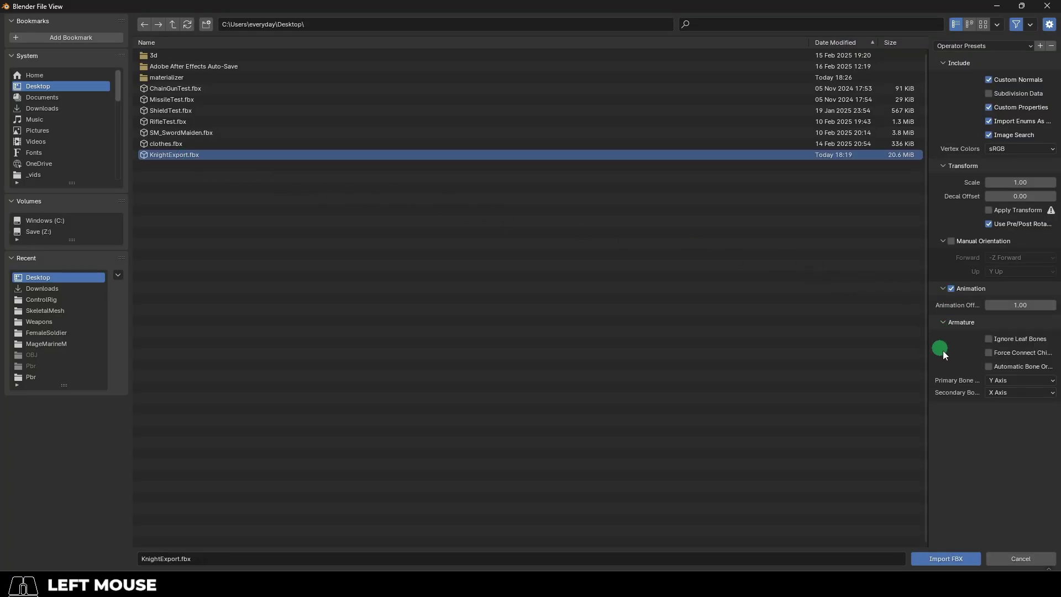
left_click(1010, 394)
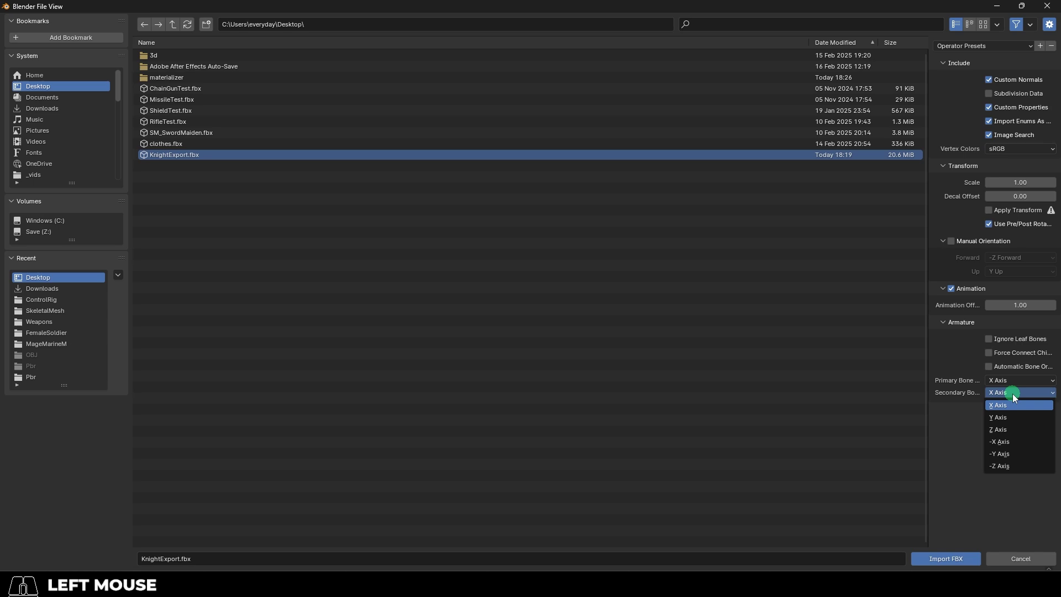
left_click(1010, 453)
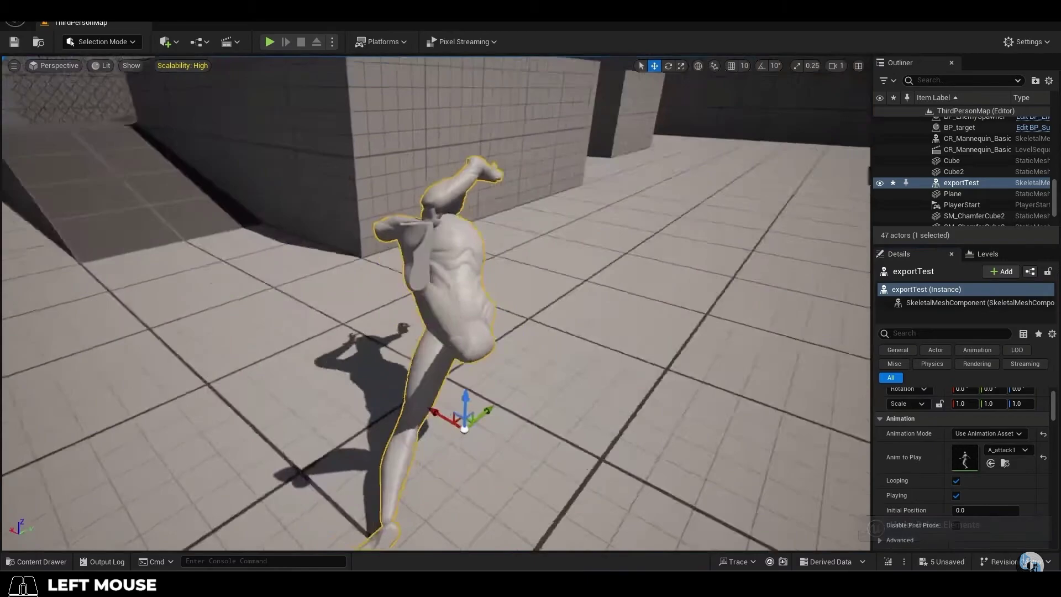
key("alt+p")
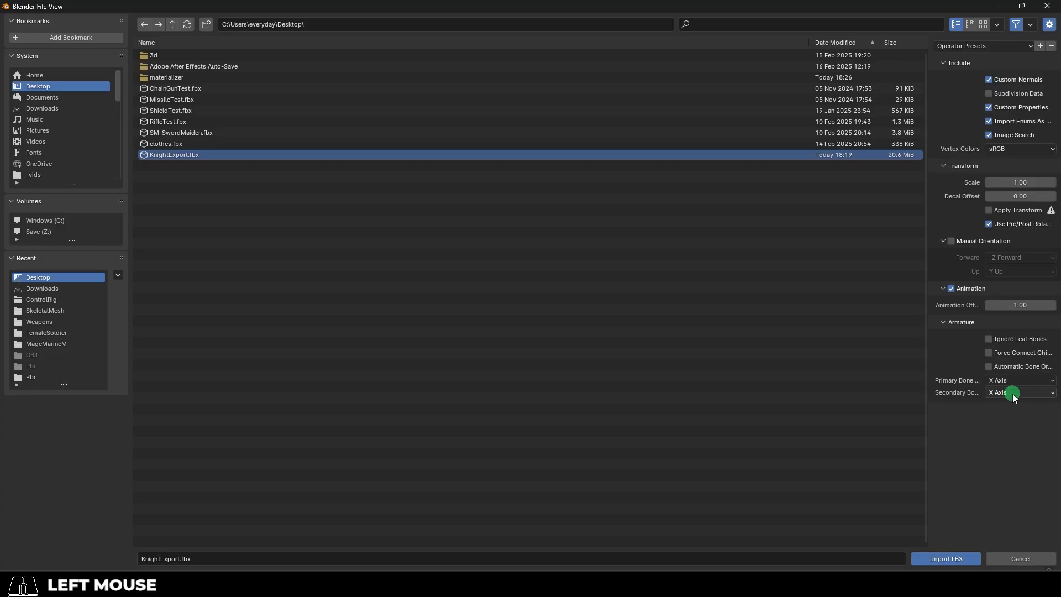
left_click(1013, 392)
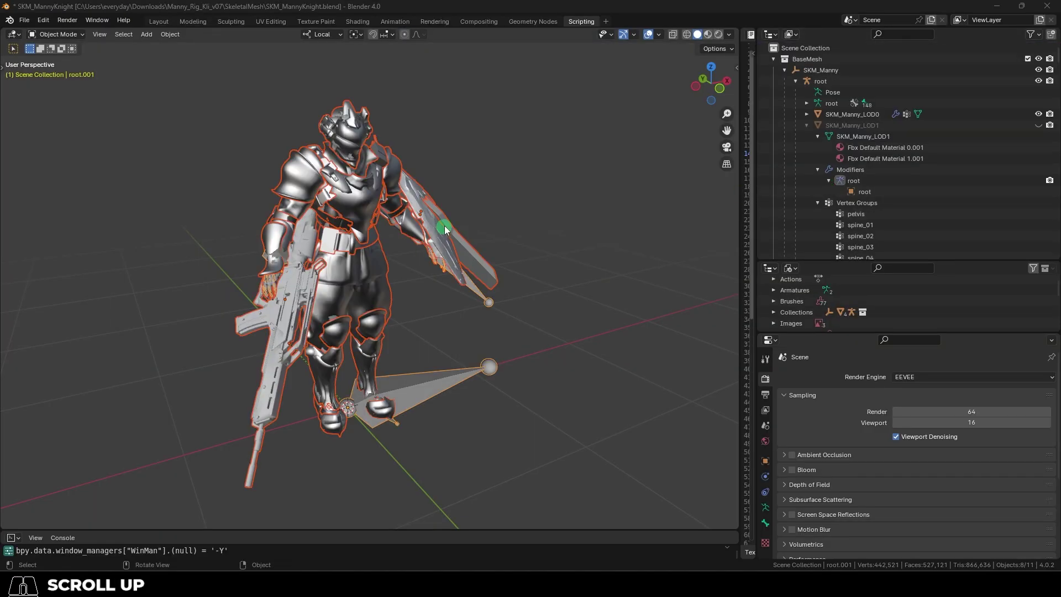
- Delete the surplus object and move the imported knight meshes, Rifle and Plane into the BaseMesh collection
scroll(900, 208, "down", 3)
left_click(1045, 265)
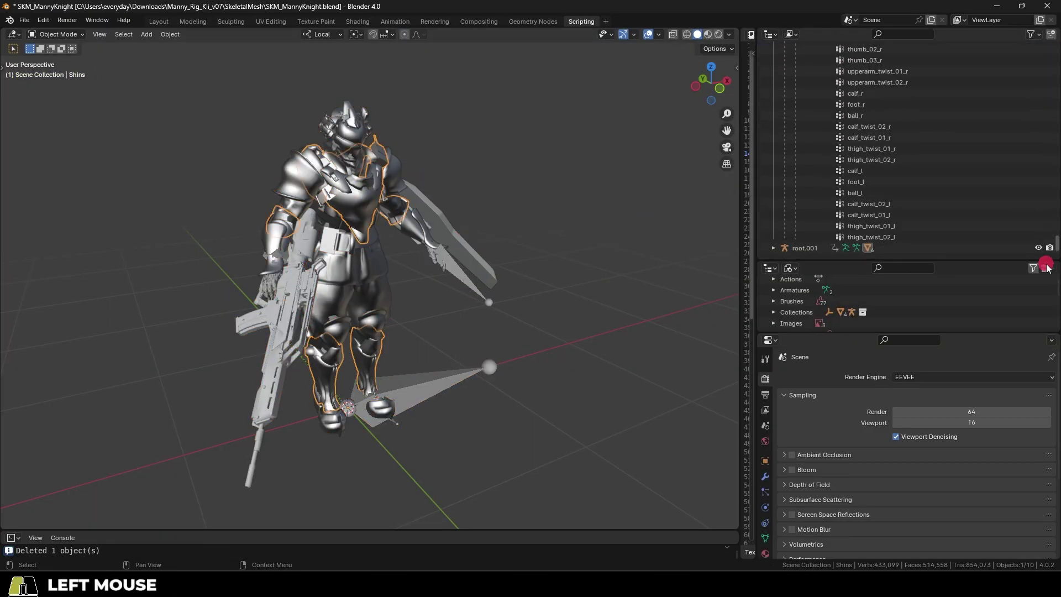
scroll(892, 242, "down", 5)
left_click(808, 240, "shift")
left_click_drag(811, 184, 808, 60)
- Set the armature modifier object of Body, Helmet and Shins to root
left_click(817, 61)
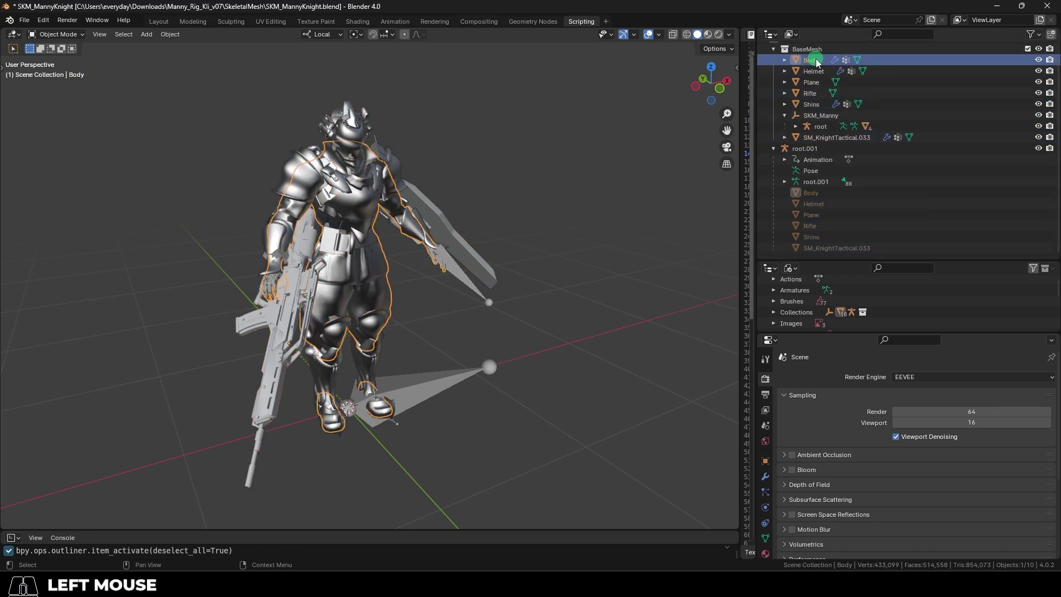
left_click(764, 476)
left_click(944, 411)
left_click(923, 428)
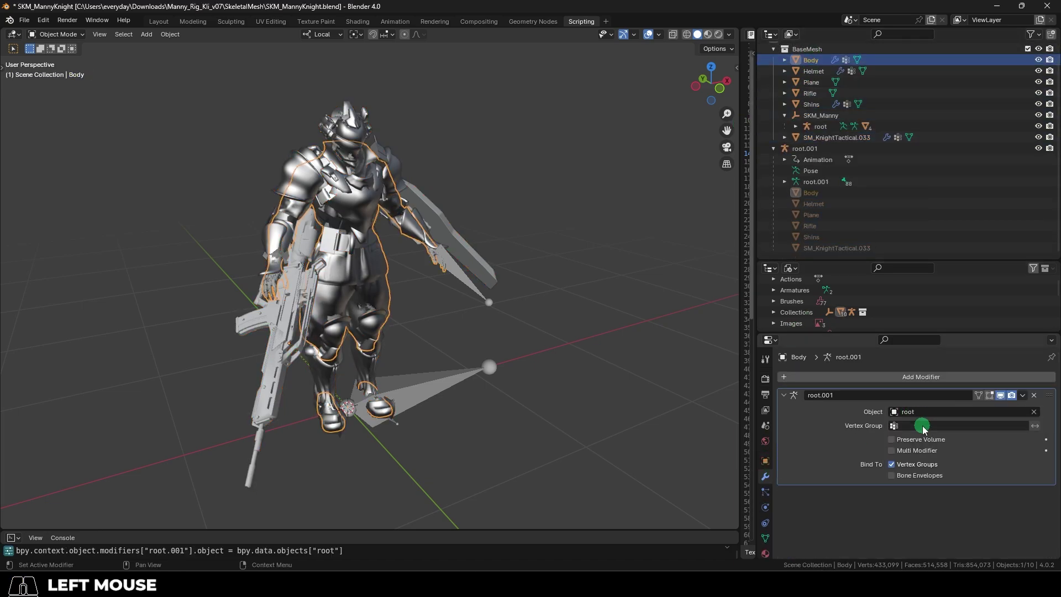
left_click(812, 70)
left_click(931, 412)
left_click(928, 428)
left_click(818, 82)
left_click(823, 104)
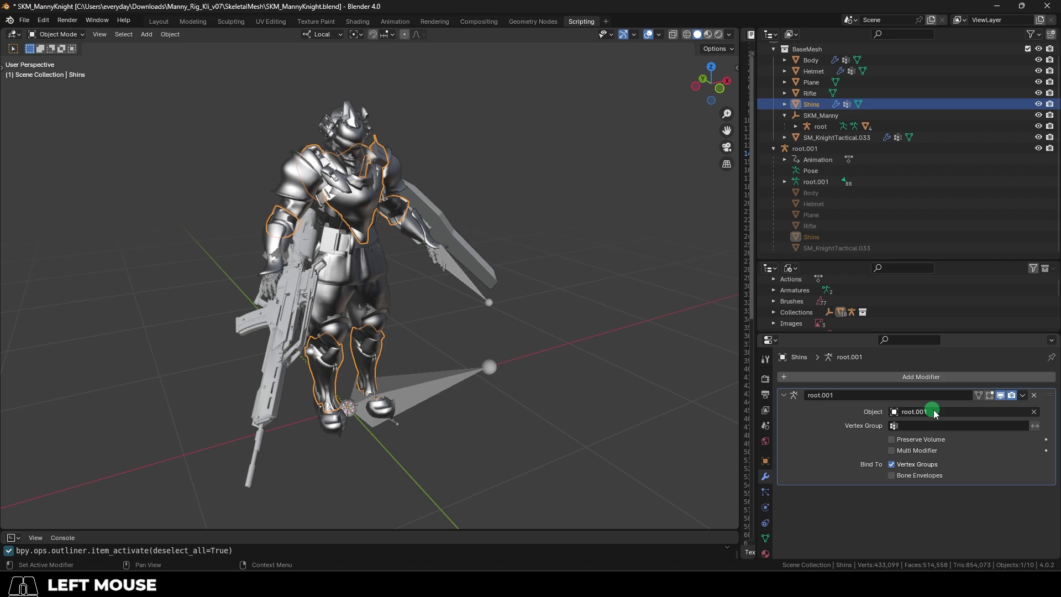
left_click(933, 412)
left_click(929, 427)
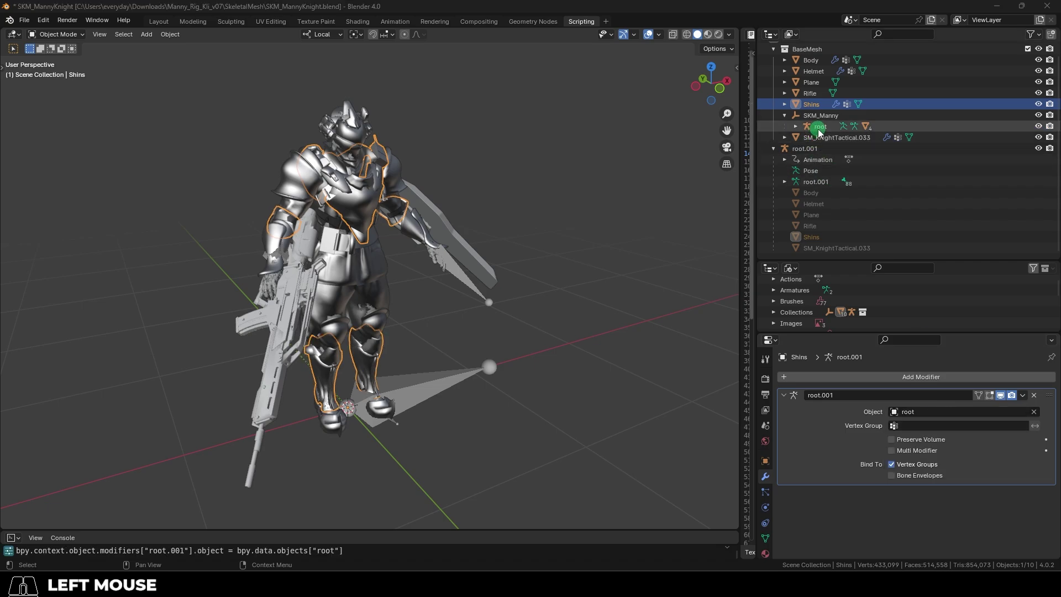
- Display the root armature in front of the knight's meshes
left_click(820, 127)
scroll(833, 480, "down", 5)
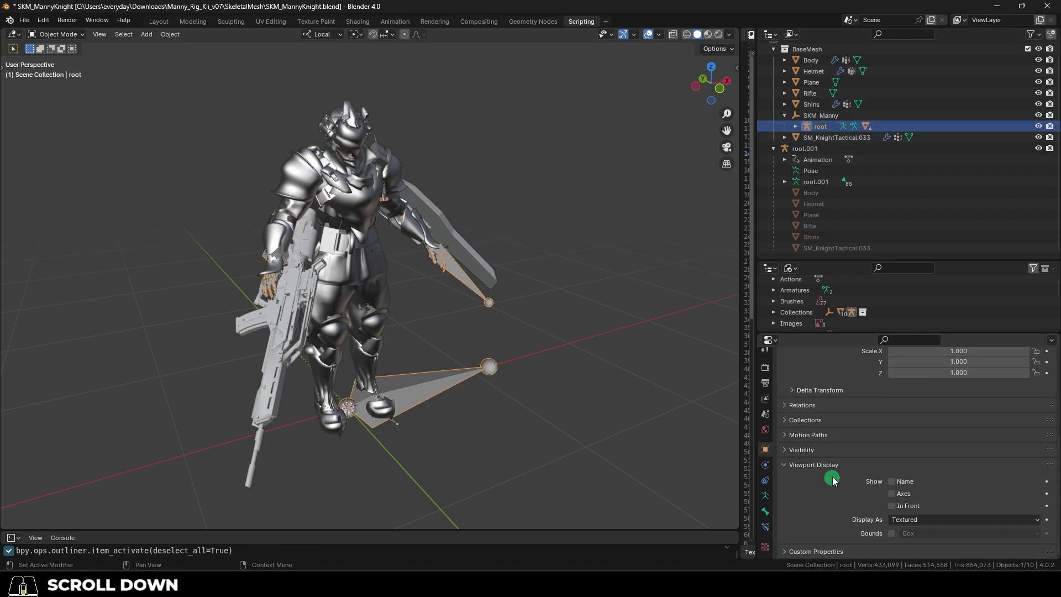
left_click(891, 506)
scroll(546, 275, "up", 6)
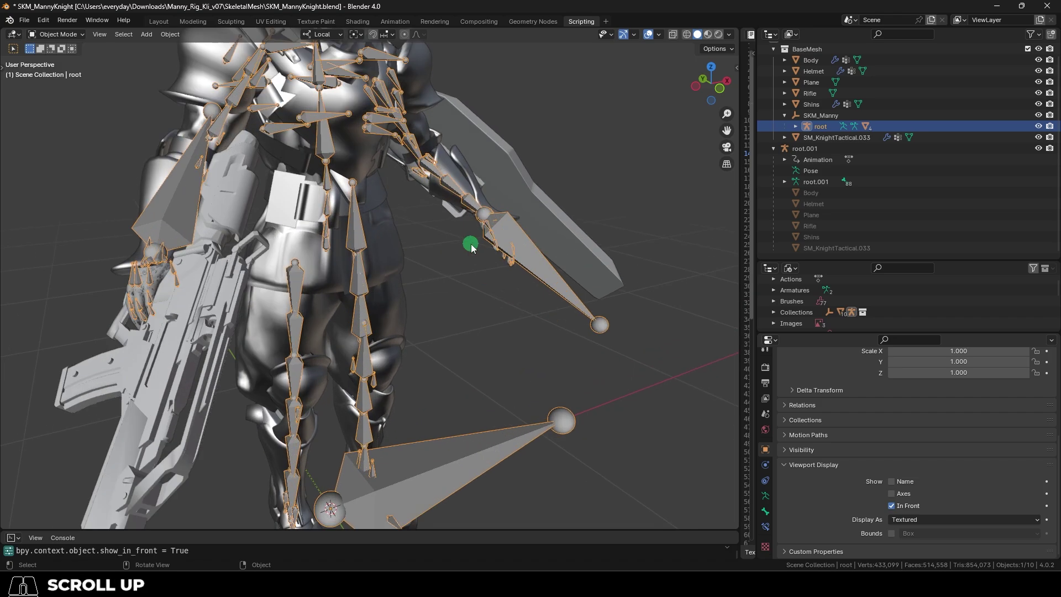
- Test the binding in Pose Mode by rotating the lowerarm_l bone, and undo the rotation
key("ctrl+Tab")
left_click(439, 209)
left_click_drag(441, 209, 497, 238)
key("ctrl+z")
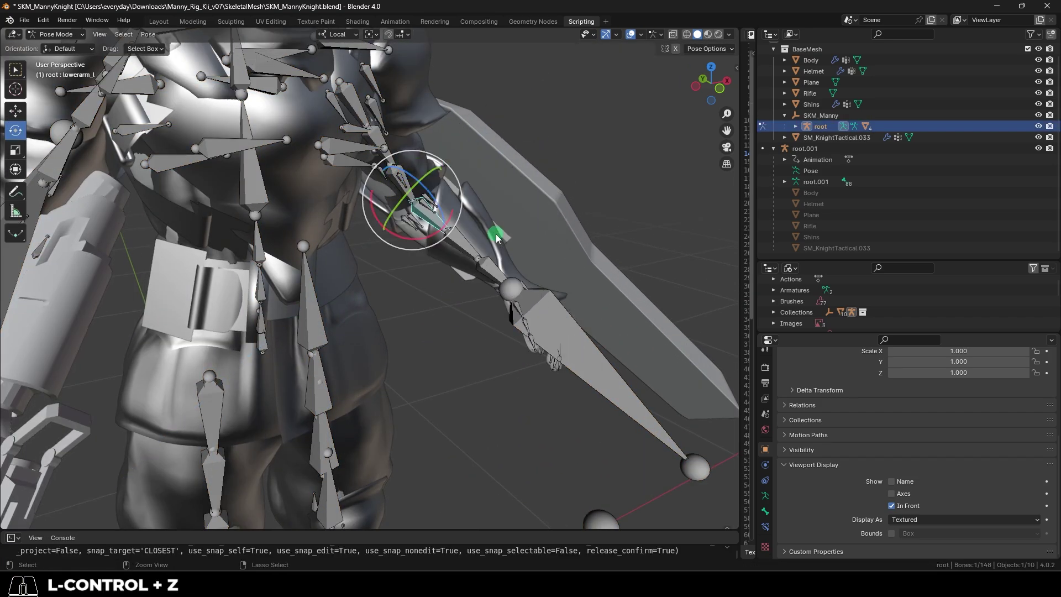
- Set root as the parent object of the Rifle and of the shield mesh named Plane
left_click(804, 148)
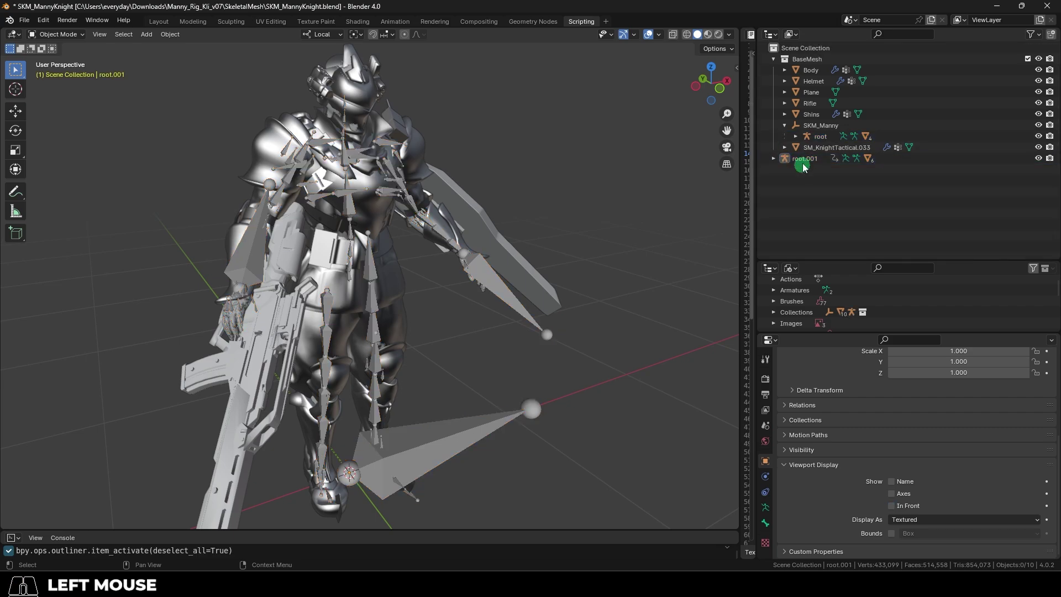
left_click(808, 104)
left_click(765, 461)
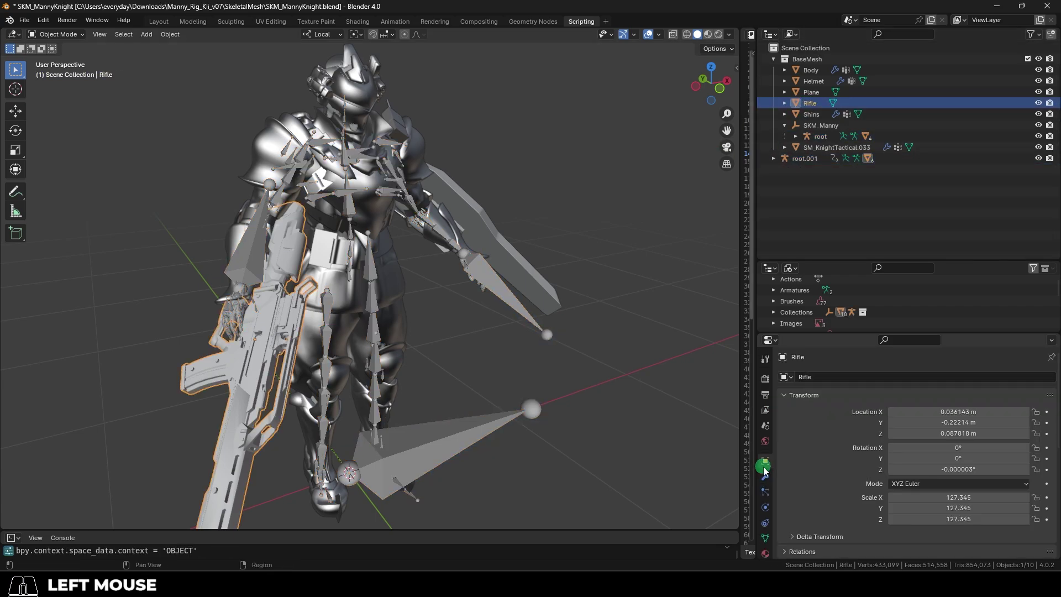
scroll(911, 442, "down", 8)
left_click(950, 415)
left_click(909, 465)
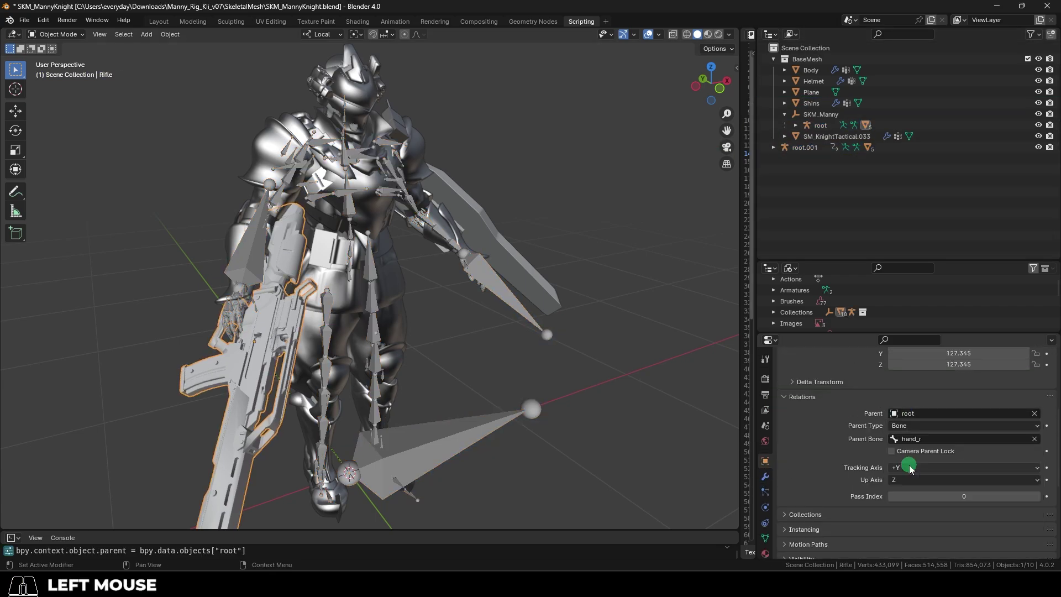
left_click(811, 92)
left_click(950, 414)
left_click(918, 463)
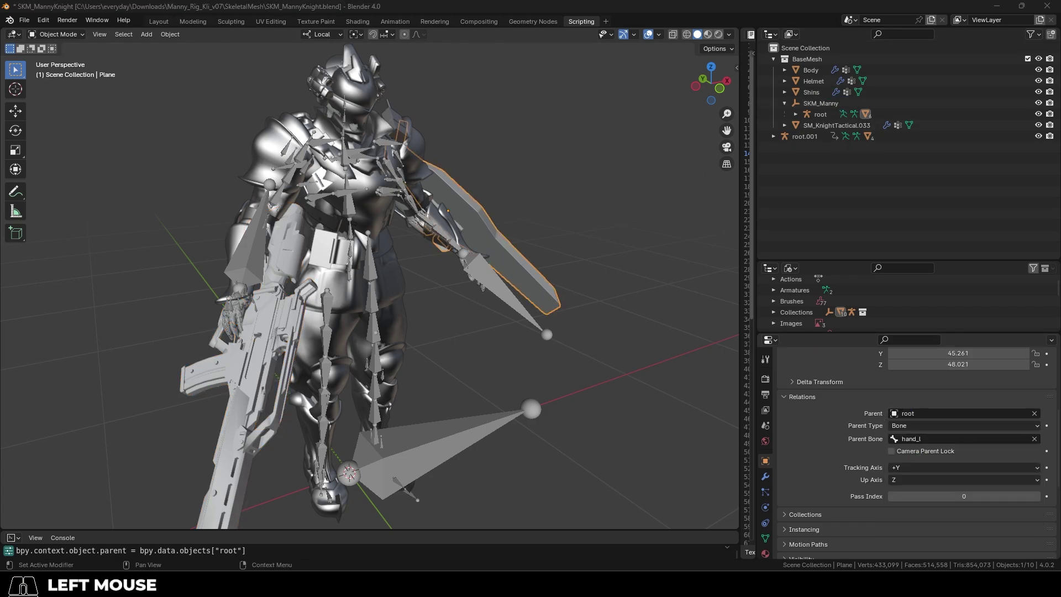
- Delete the root.001 armature and set root as both parent and armature modifier object of SM_KnightTactical.033
left_click(812, 136)
key("Delete")
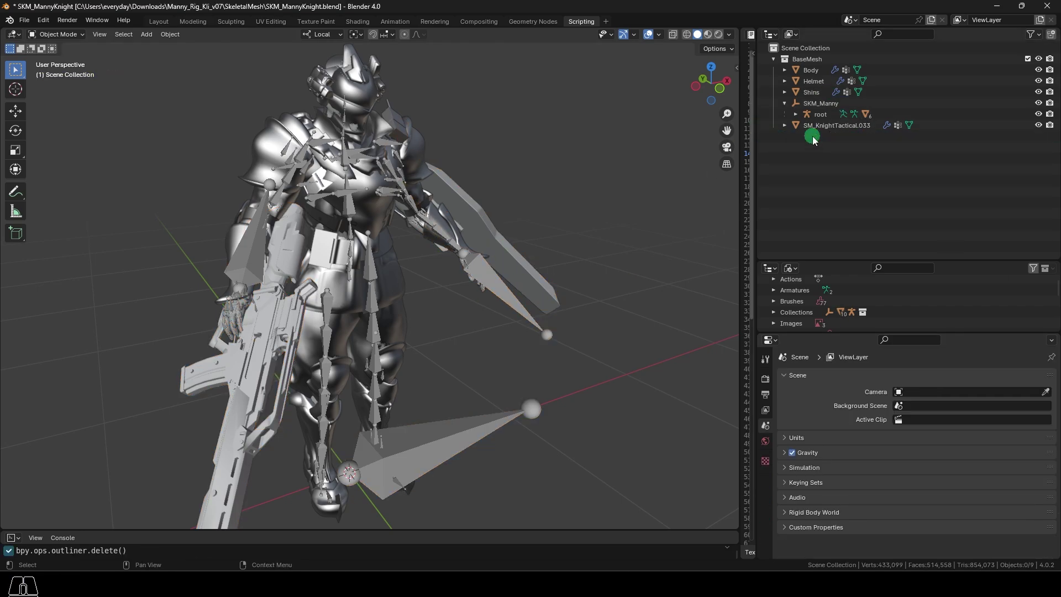
left_click(847, 126)
scroll(829, 424, "down", 5)
left_click(943, 436)
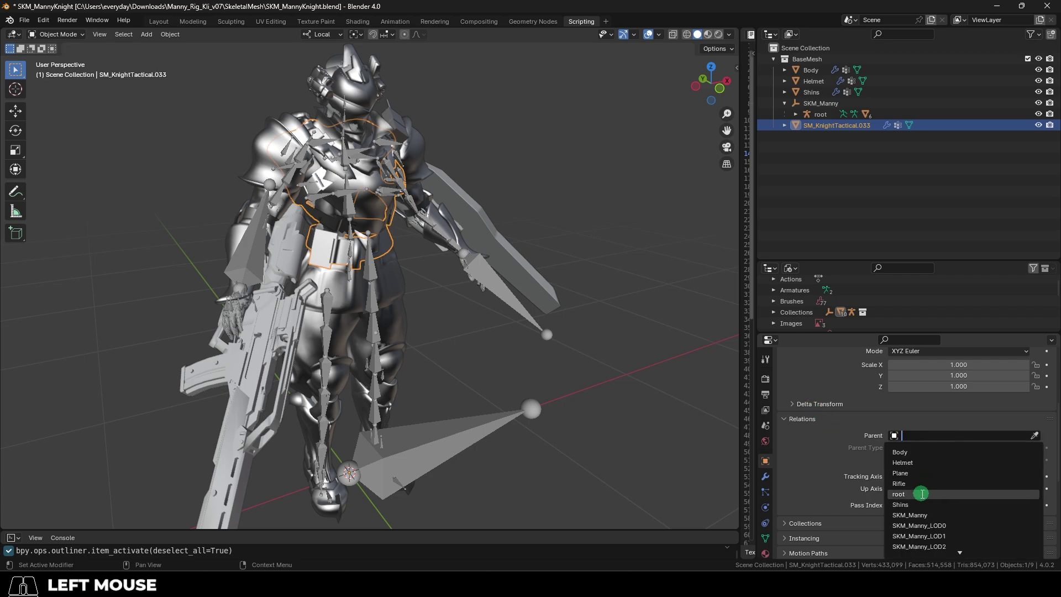
left_click(919, 493)
left_click(766, 476)
left_click(930, 412)
left_click(928, 429)
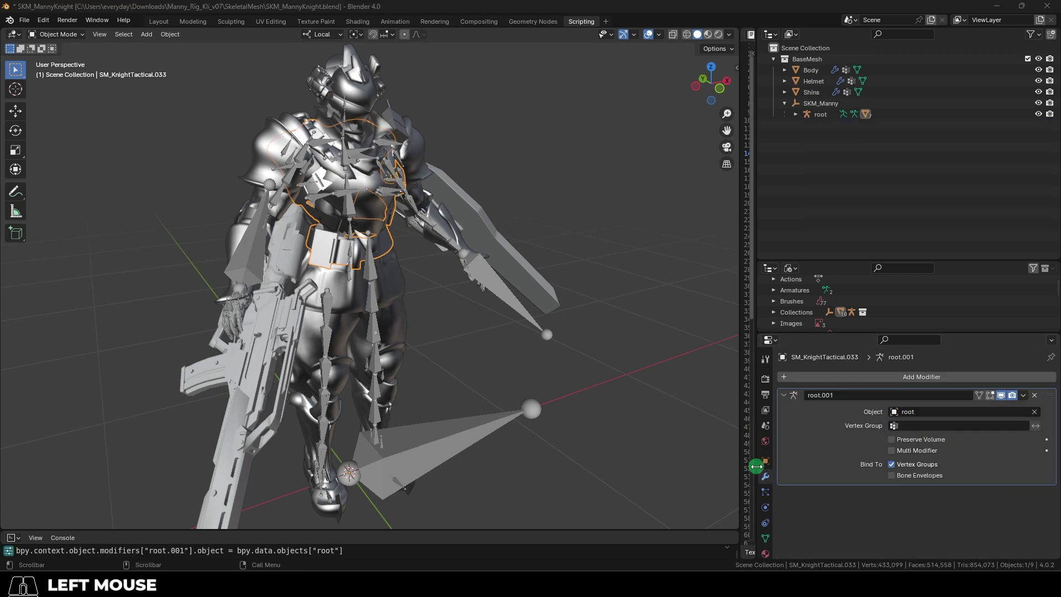
- Set root as the parent object of the Body, Shins and Helmet meshes
left_click(765, 461)
left_click_drag(829, 194, 843, 151)
left_click(394, 324)
left_click(935, 394)
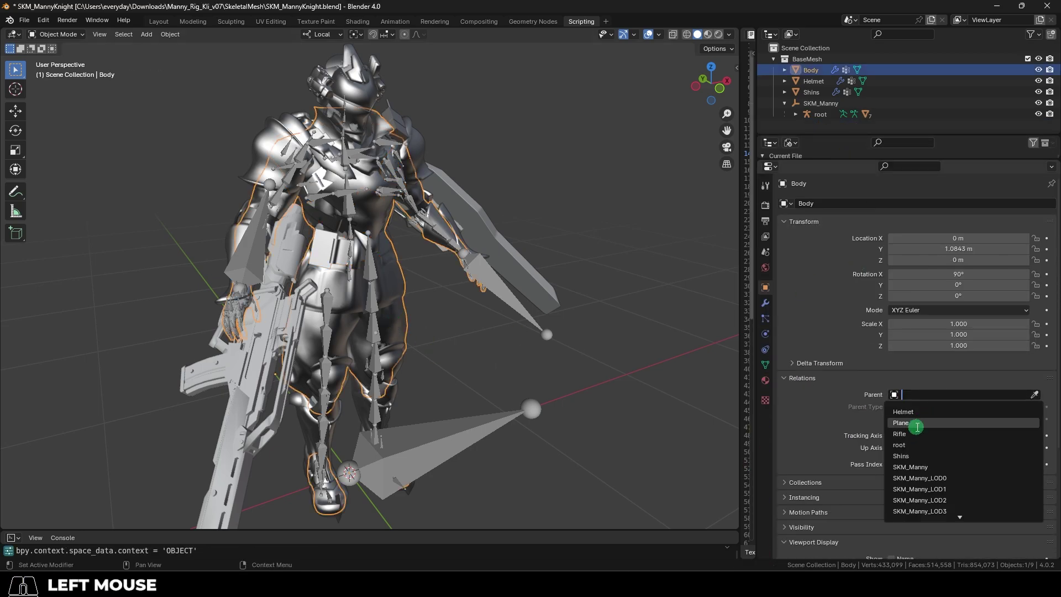
left_click(905, 444)
left_click(811, 80)
left_click(939, 394)
left_click(905, 455)
left_click(813, 69)
left_click(934, 394)
left_click(906, 445)
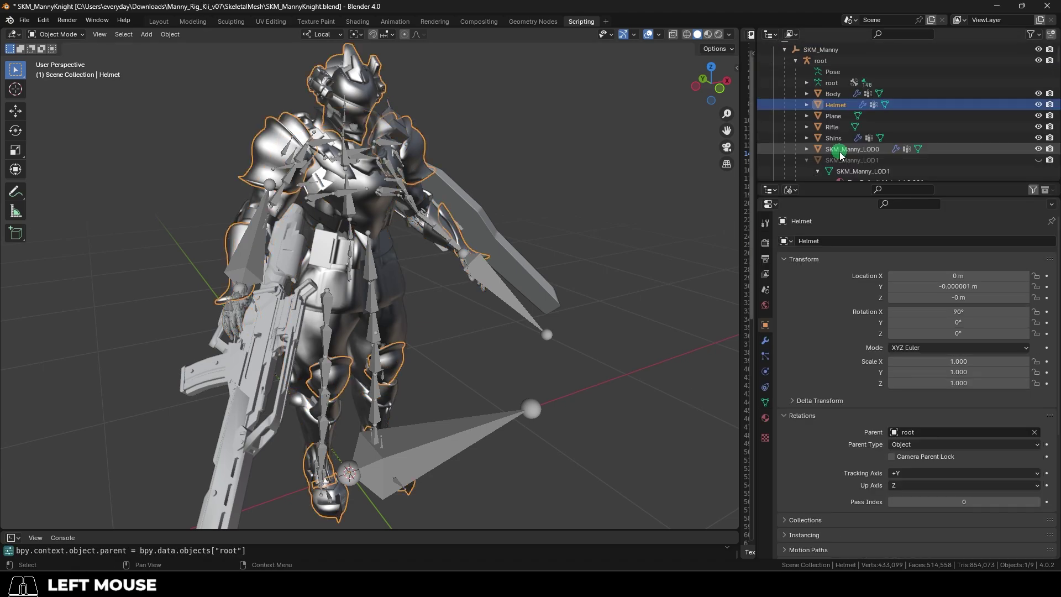
- Check each mesh parented under root and the modifier of SKM_Manny_LOD0, and save the SKM_MannyKnight file
left_click(834, 94)
left_click(835, 104)
left_click(835, 116)
left_click(837, 126)
left_click(838, 138)
left_click(846, 149)
left_click(765, 340)
left_click(23, 20)
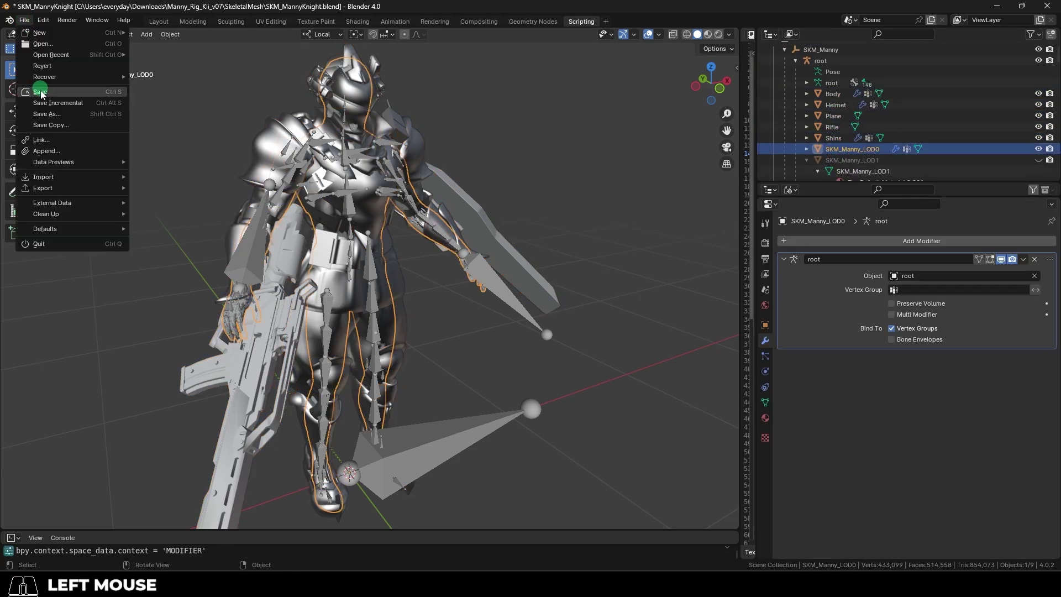
left_click(41, 90)
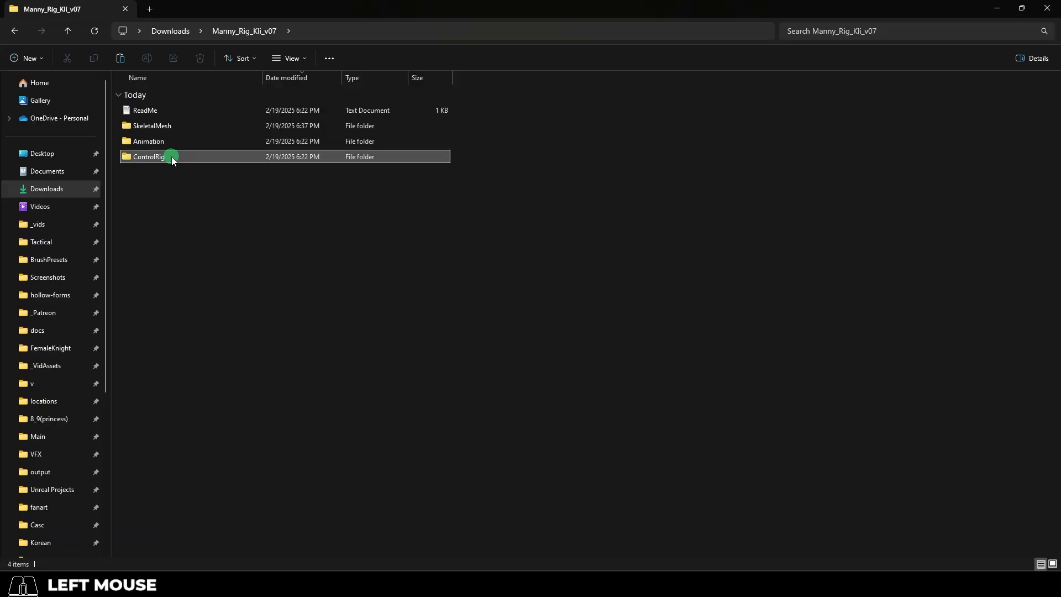
- Open ControlRig_Manny.blend from the ControlRig folder in Blender and widen its 3D viewport
double_click(172, 157)
double_click(161, 110)
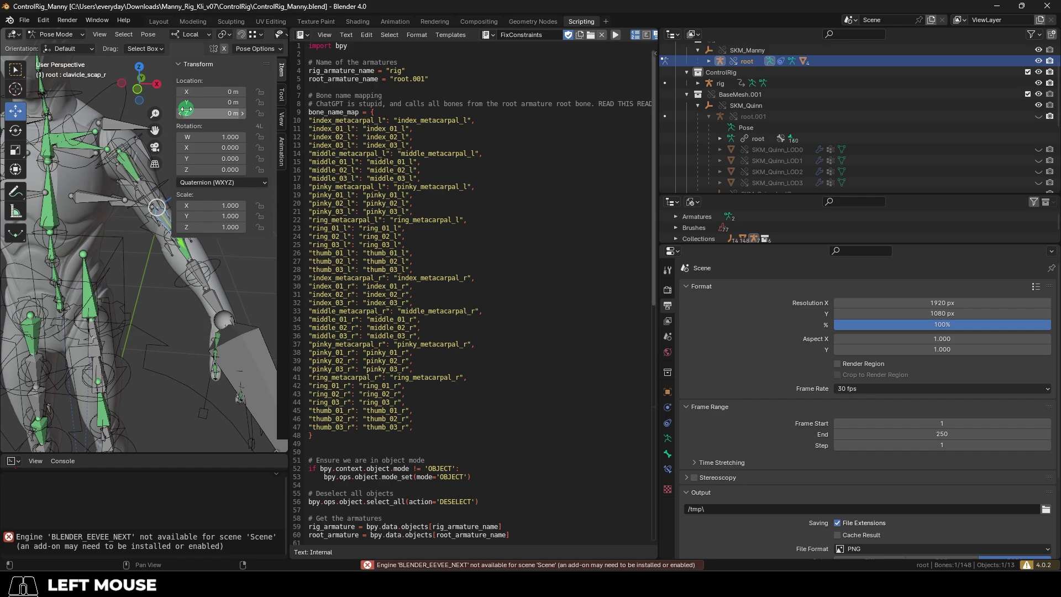
scroll(327, 348, "down", 3)
left_click_drag(642, 222, 846, 37)
- List the Blender file's data in the outliner and relocate the linked SKM_Manny.blend library to SKM_MannyKnight.blend
left_click(844, 34)
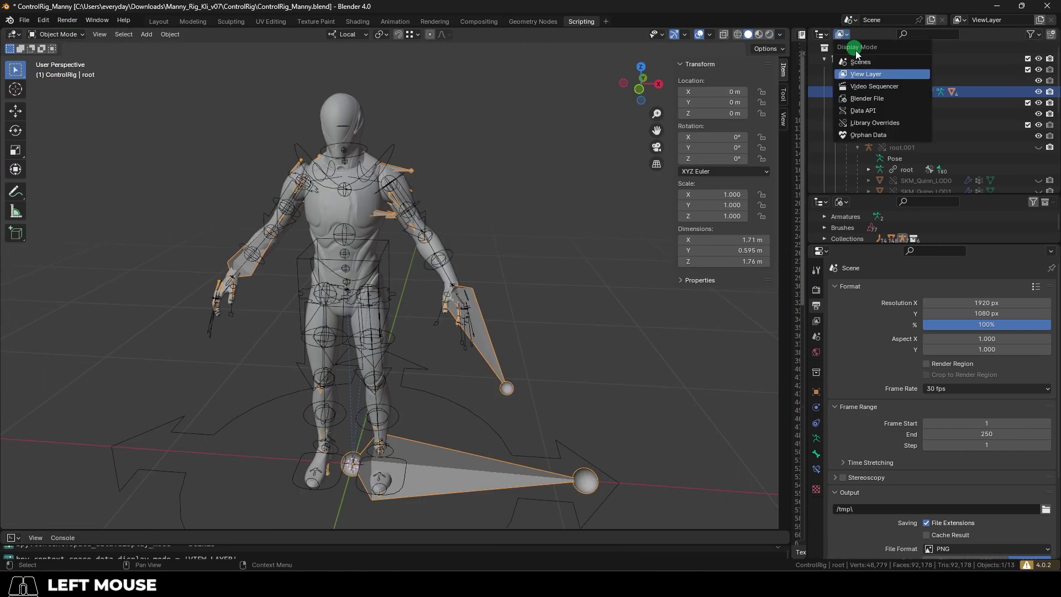
left_click(867, 99)
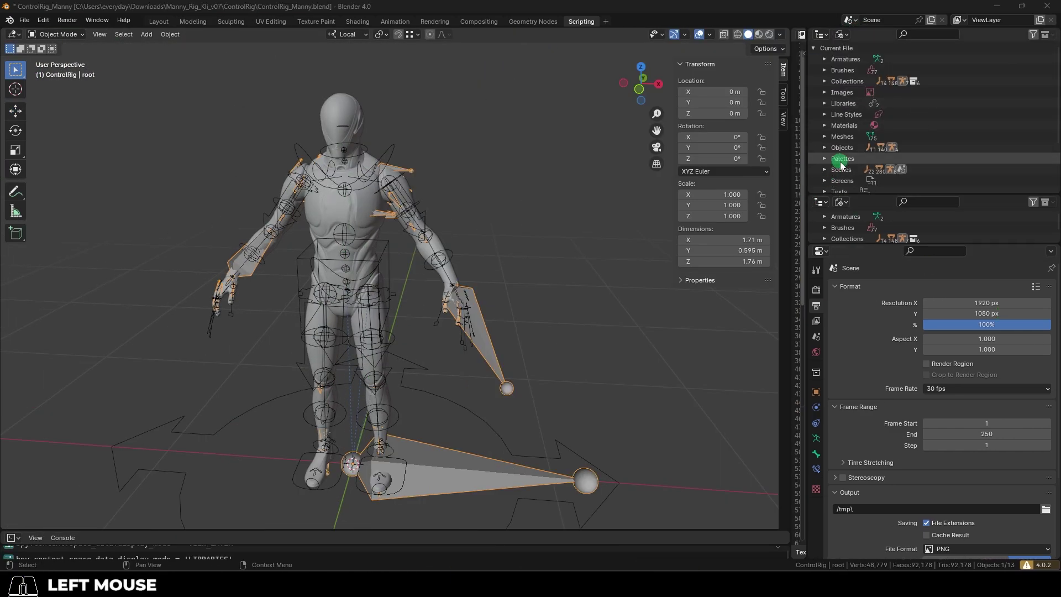
scroll(841, 164, "down", 3)
left_click(901, 172)
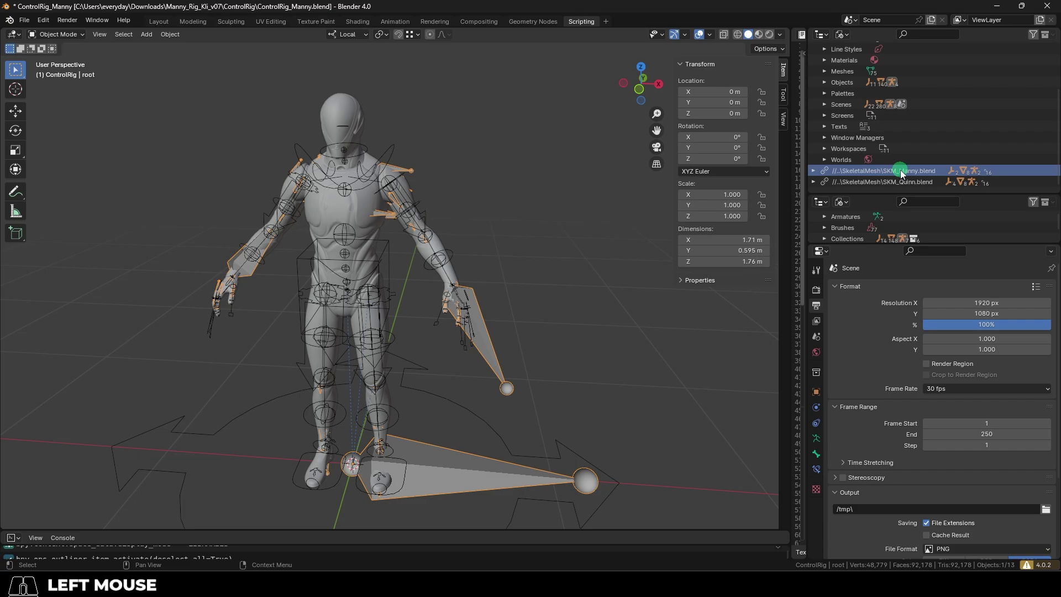
right_click(900, 172)
left_click(887, 186)
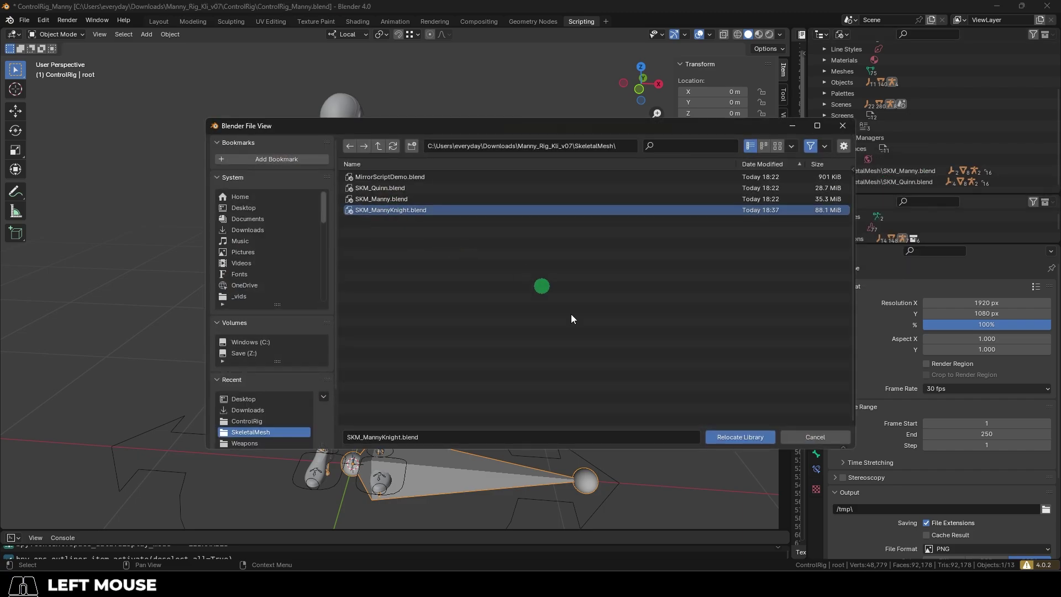
left_click(747, 439)
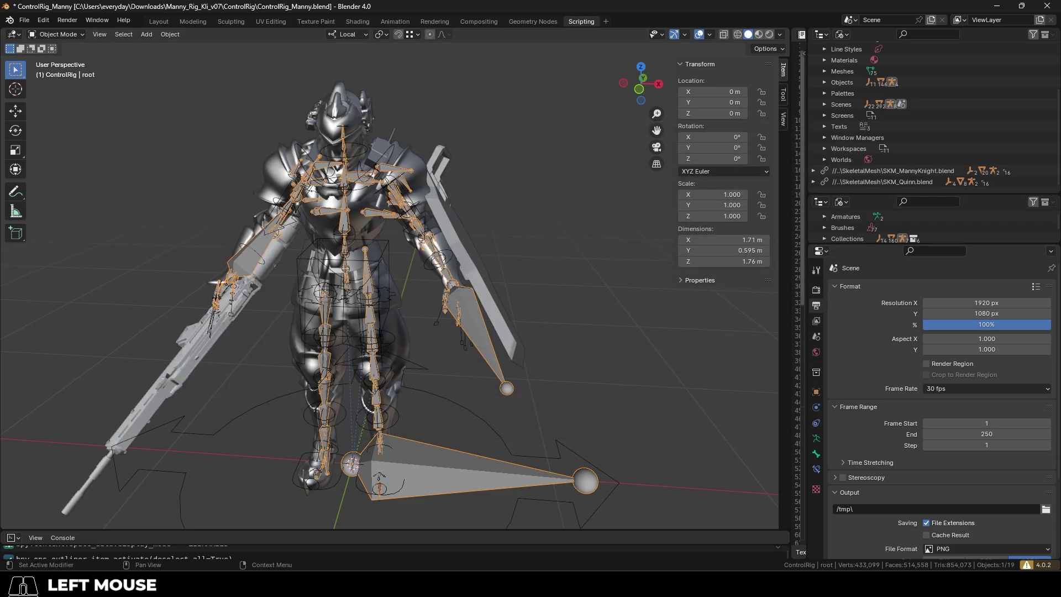
- Hide the Layer 23 bone collection of the root armature
left_click(815, 437)
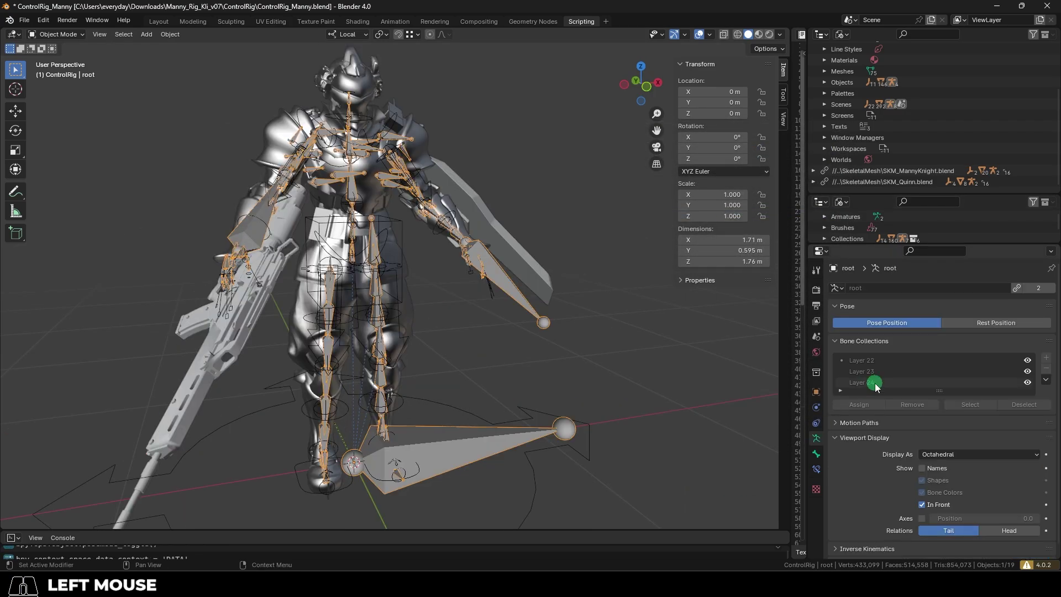
left_click(1028, 371)
- Test the knight's control rig by moving the hand_ik.L and foot_ik.R controls, and cancel the moves
key("g")
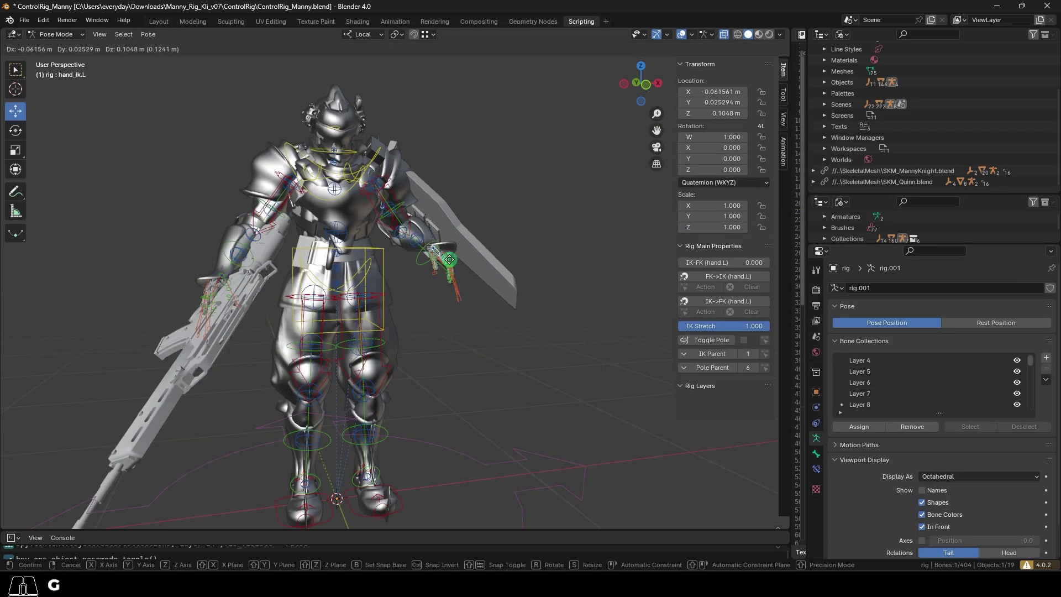
middle_click_drag(450, 259, 311, 343)
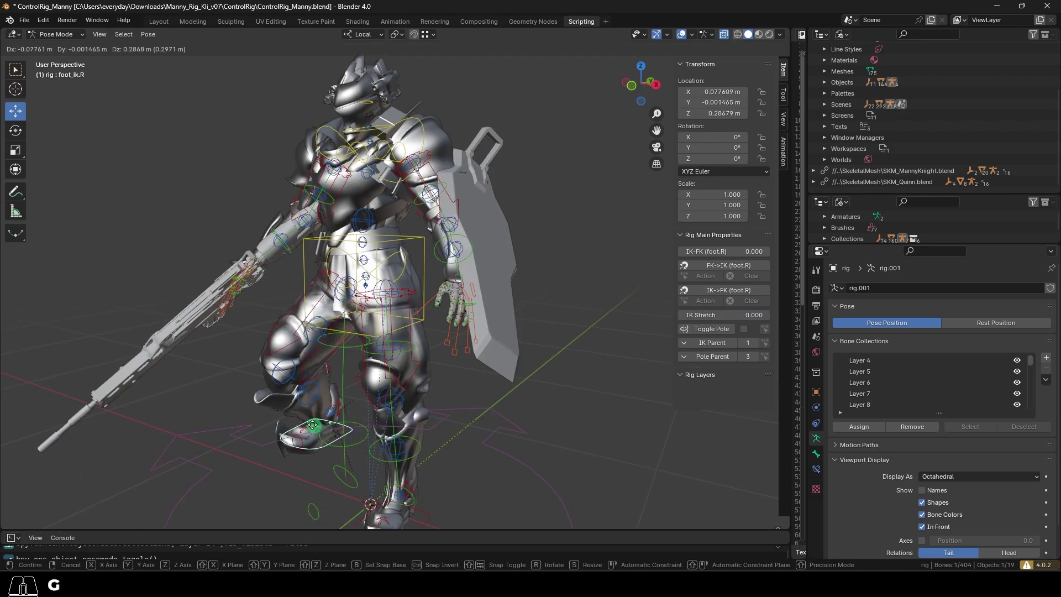
key("g")
key("Escape")
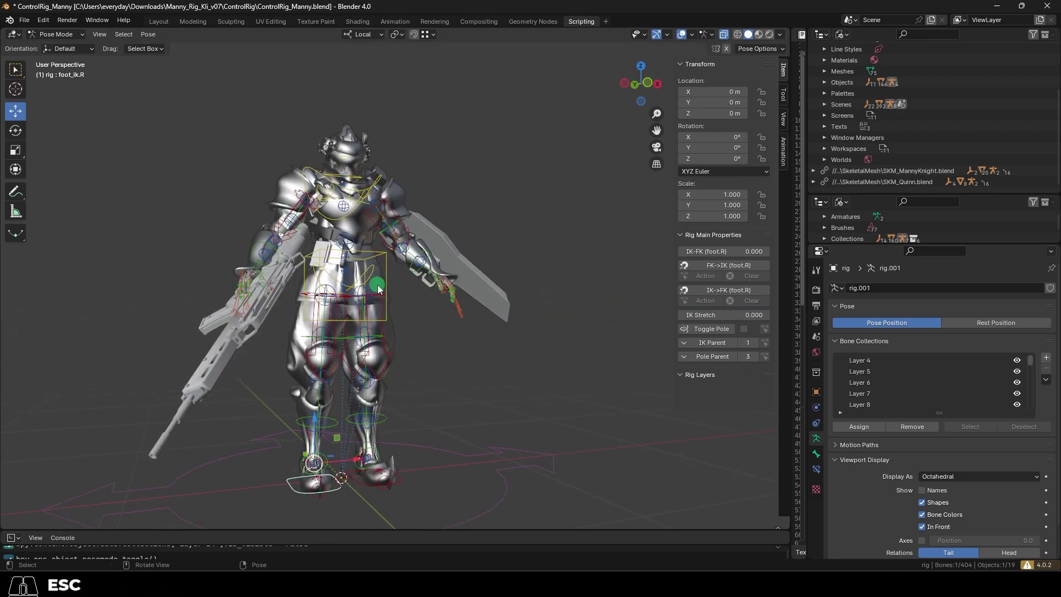
- Test the knight's left foot and torso controls by moving each one and cancelling the moves
left_click(382, 481)
key("g")
key("Escape")
left_click(377, 253)
key("g")
key("Escape")
- Try posing the knight's right arm by moving and rotating the hand_ik.R control in top view
scroll(389, 315, "up", 3)
middle_click_drag(420, 337, 348, 279)
left_click(535, 352)
scroll(575, 364, "down", 3)
key("KP_1")
key("Escape")
key("g")
left_click(547, 227)
key("r")
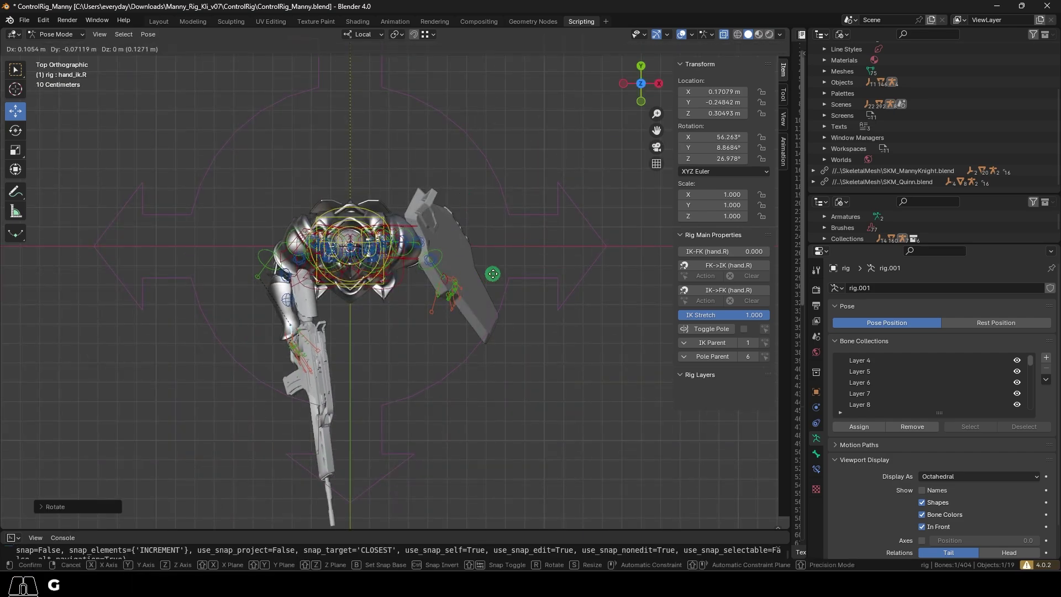
middle_click_drag(490, 272, 298, 267)
- Save ControlRig_Manny.blend and close its Blender window
left_click(24, 20)
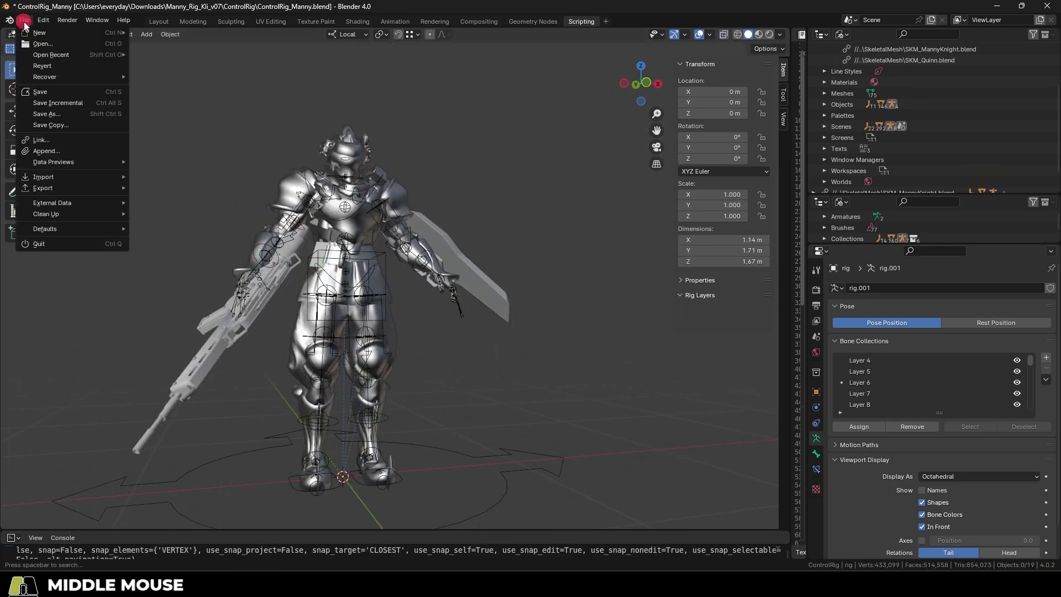
left_click(49, 92)
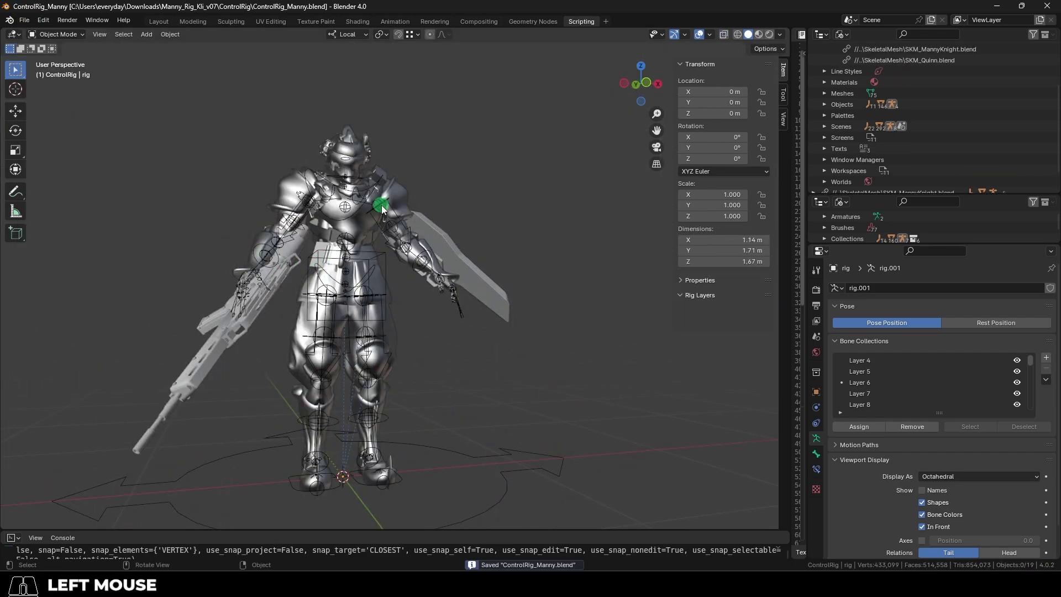
left_click(1047, 6)
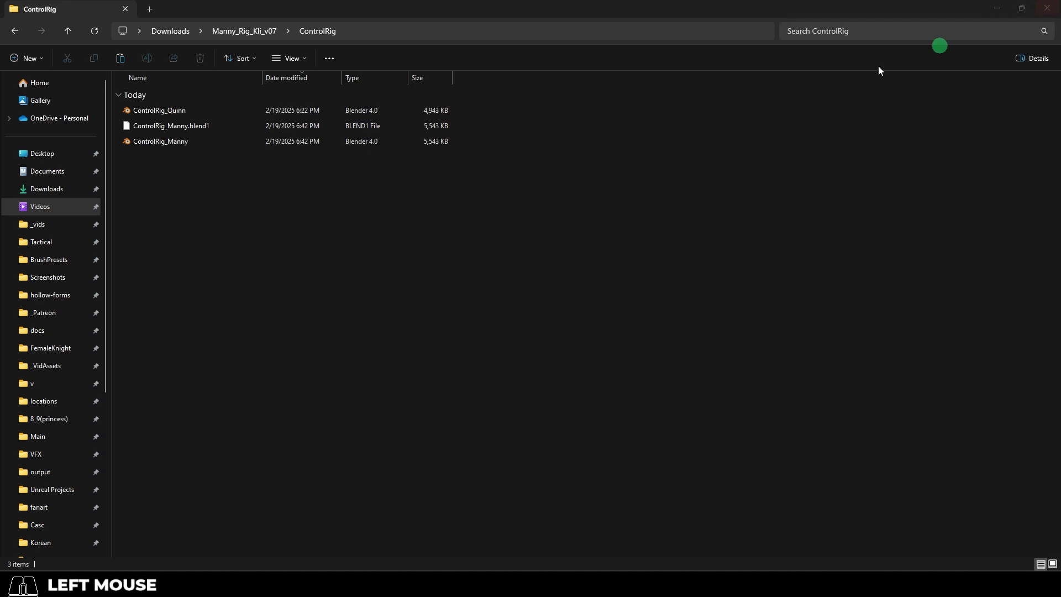
- Open Dodge.blend from the Animation folder of Manny_Rig_Kli_v07 and scrub its timeline to review the dodge animation on the knight
left_click(265, 32)
left_click(159, 158)
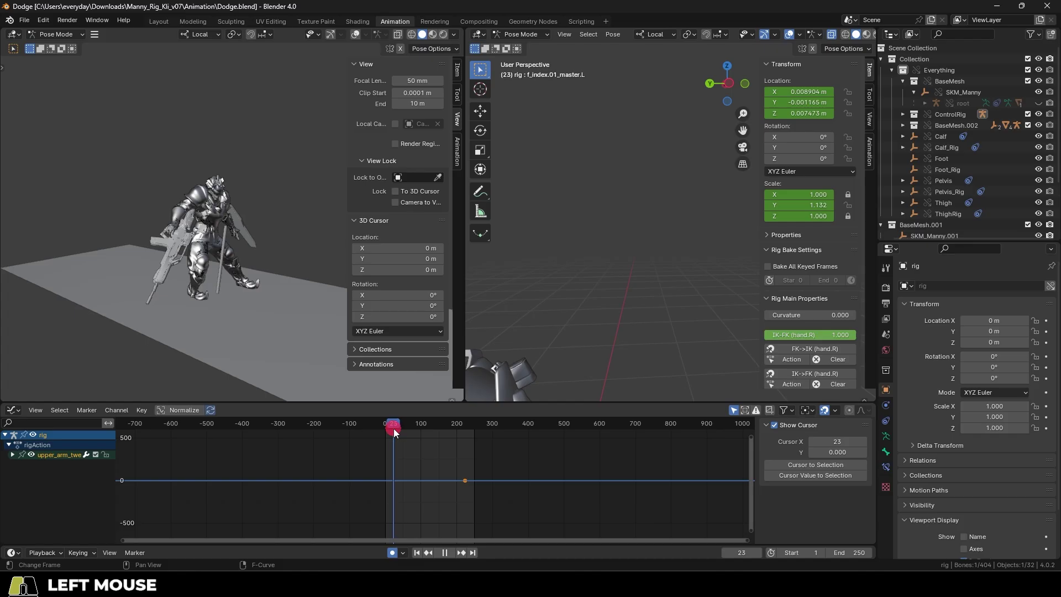
left_click_drag(393, 429, 433, 433)
left_click_drag(403, 436, 391, 436)
scroll(566, 337, "down", 3)
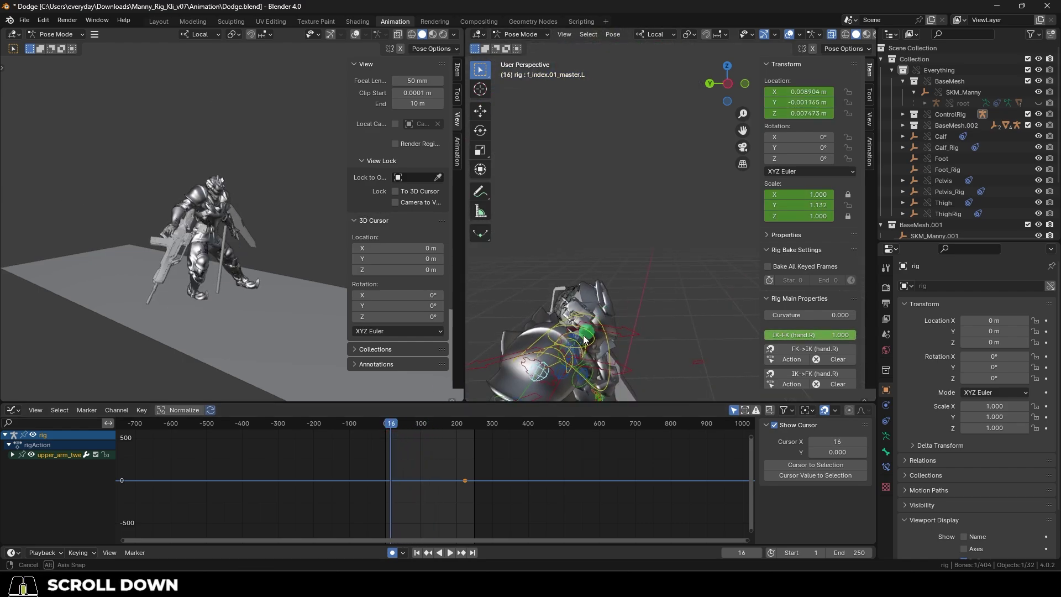
middle_click_drag(582, 335, 652, 219)
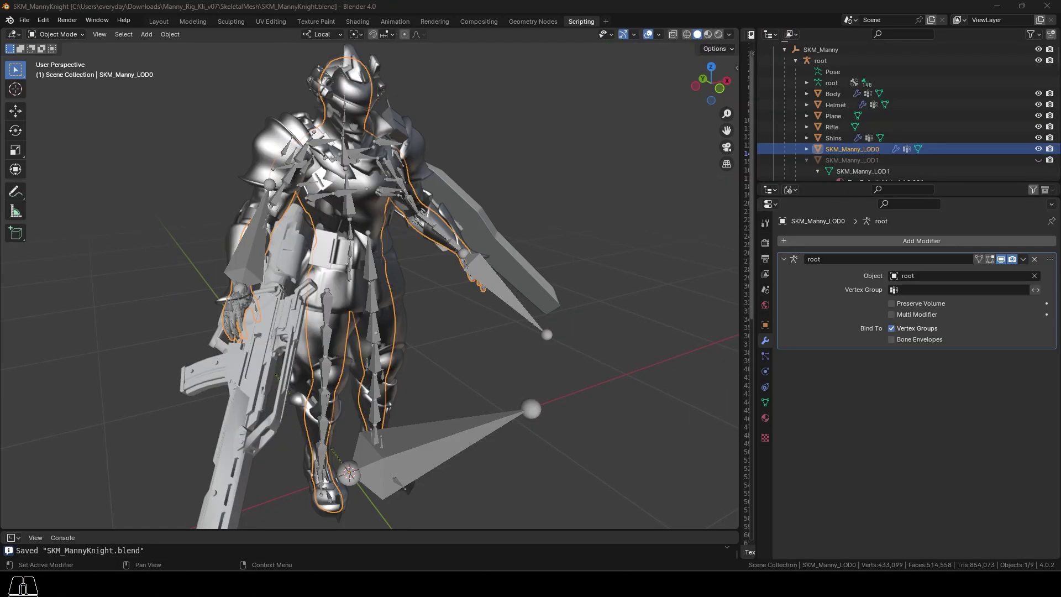
- Apply all transforms to the Body, Helmet, Plane, Rifle and Shins meshes in SKM_MannyKnight.blend
left_click(833, 94)
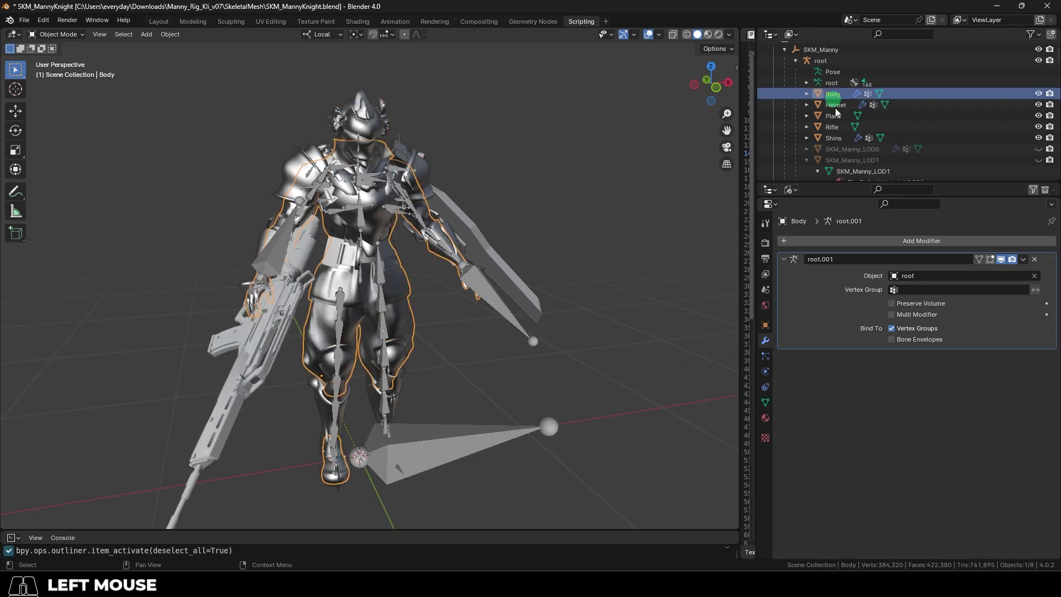
left_click(835, 138, "shift")
key("ctrl+a")
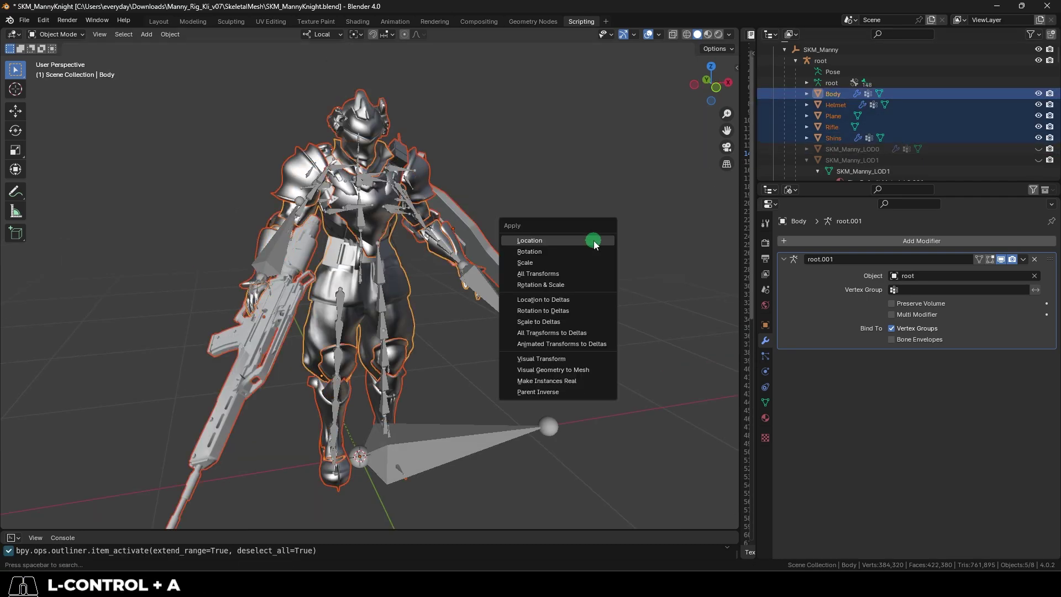
left_click(578, 280)
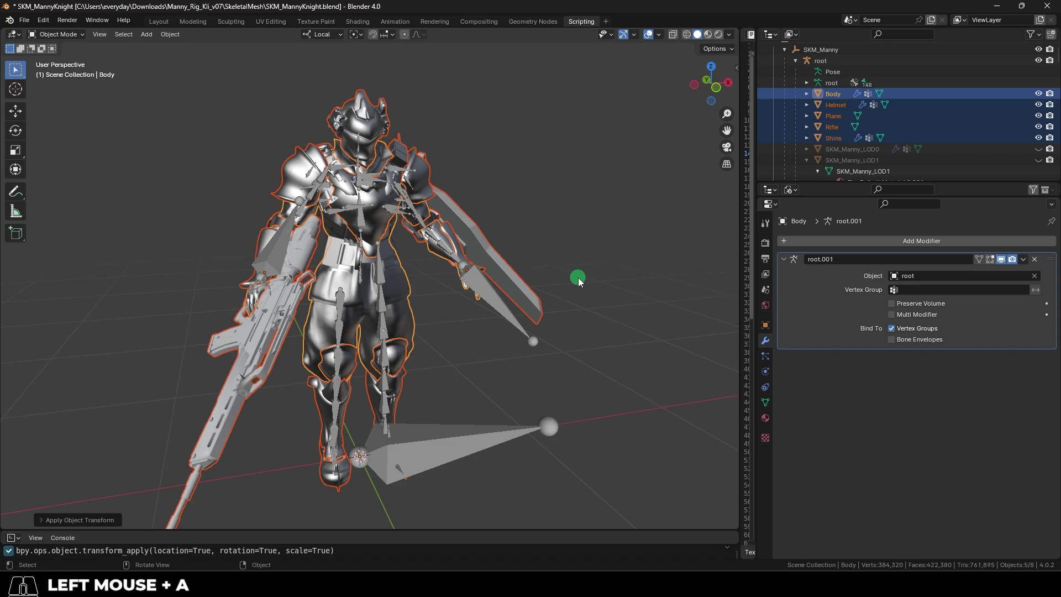
- Select the root armature with the Helmet, Shins and Body meshes and start an FBX export
left_click(391, 159)
left_click(374, 119, "shift")
left_click(280, 221, "shift")
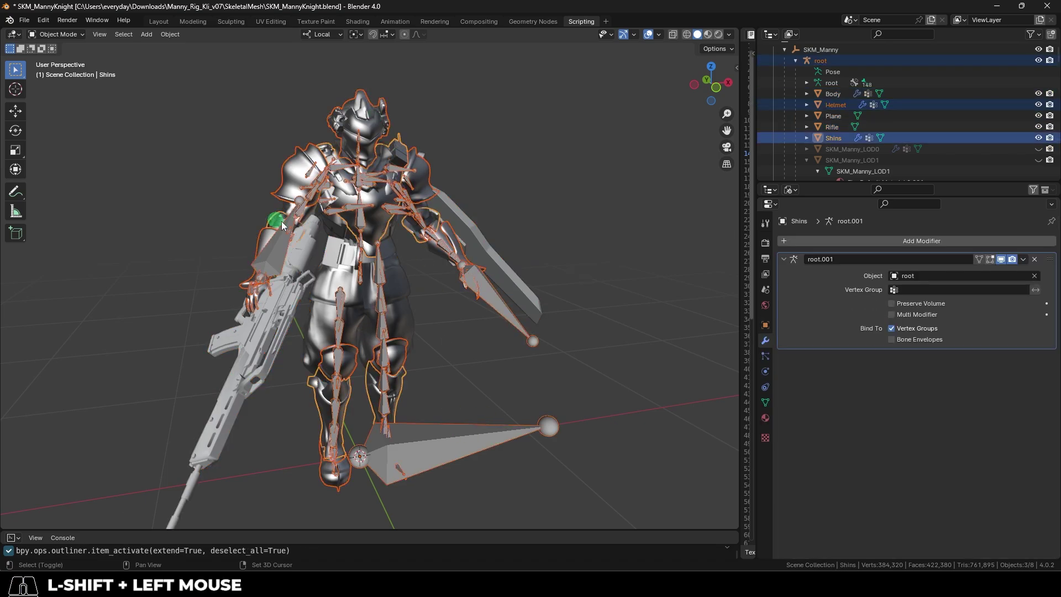
left_click(327, 263, "shift")
left_click(334, 310, "shift")
left_click(25, 20)
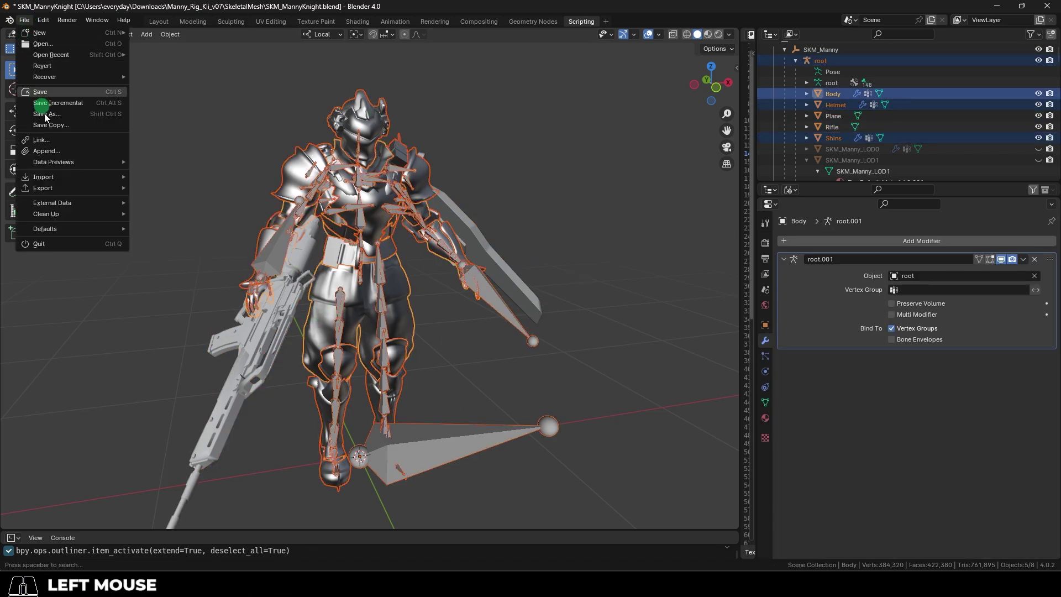
left_click(44, 188)
left_click(174, 286)
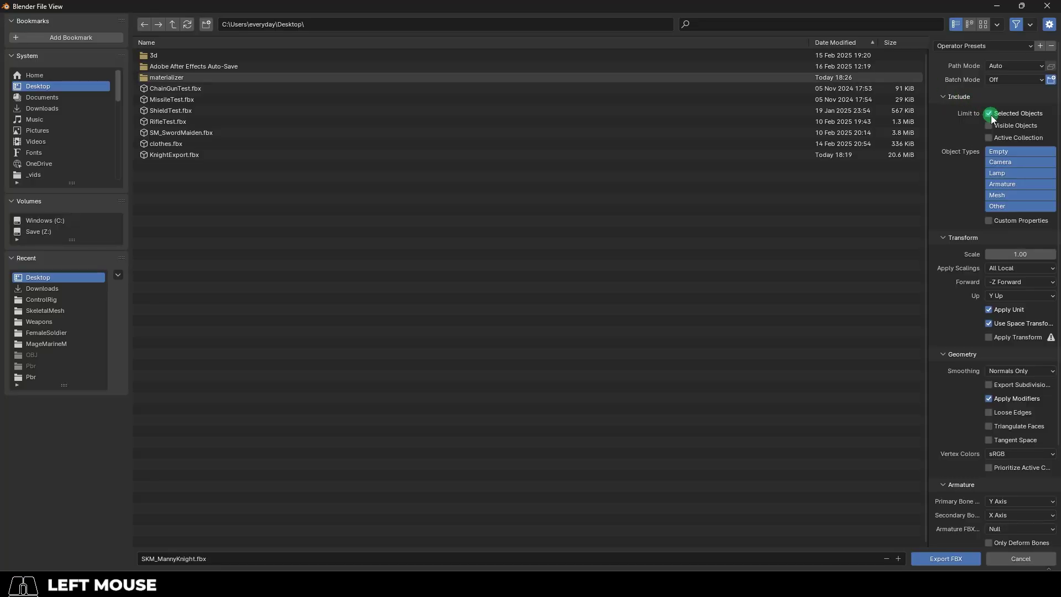
- Limit the FBX export to selected objects of the Armature and Mesh types, with Face smoothing and without applying modifiers
left_click(1000, 195)
left_click(1001, 184, "ctrl")
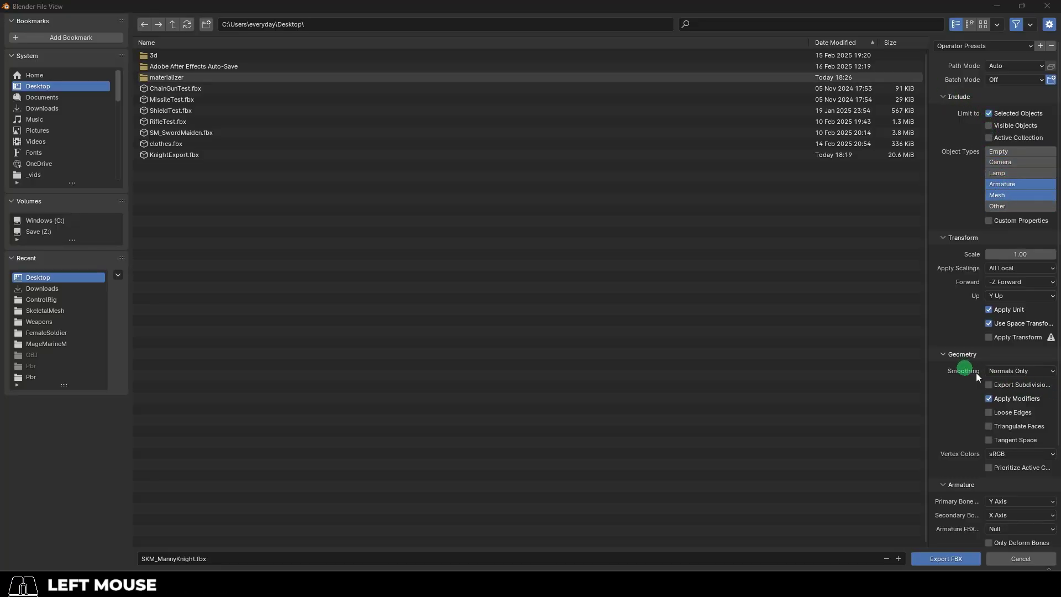
left_click(1007, 370)
left_click(1004, 396)
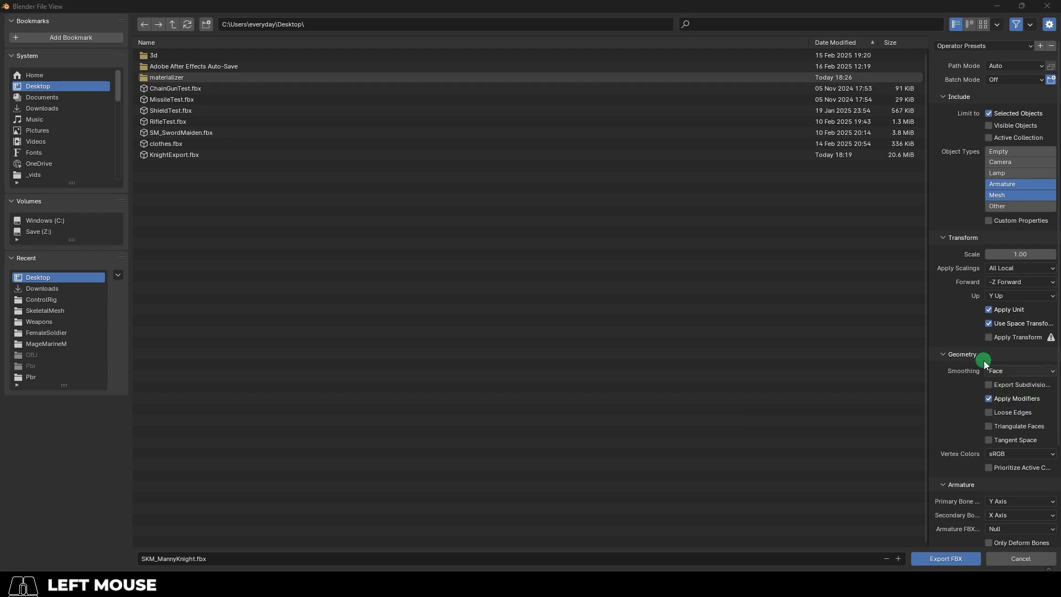
scroll(986, 400, "down", 5)
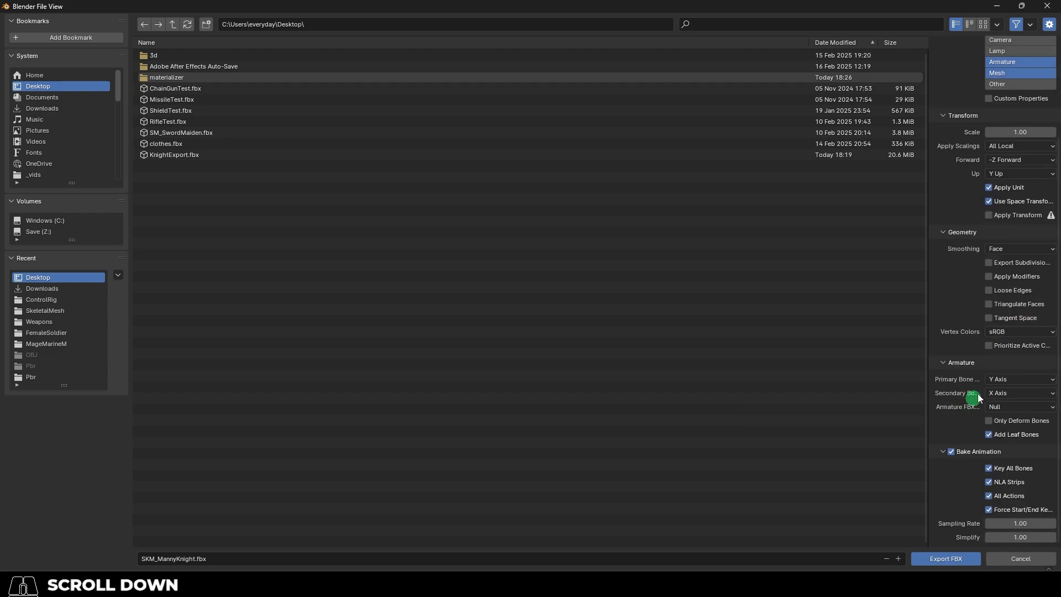
- Export SKM_MannyKnight.fbx to the Desktop with primary bone axis X, secondary -Y, only deform bones, no leaf bones and no baked animation
left_click(1020, 380)
left_click(1020, 381)
left_click(1020, 394)
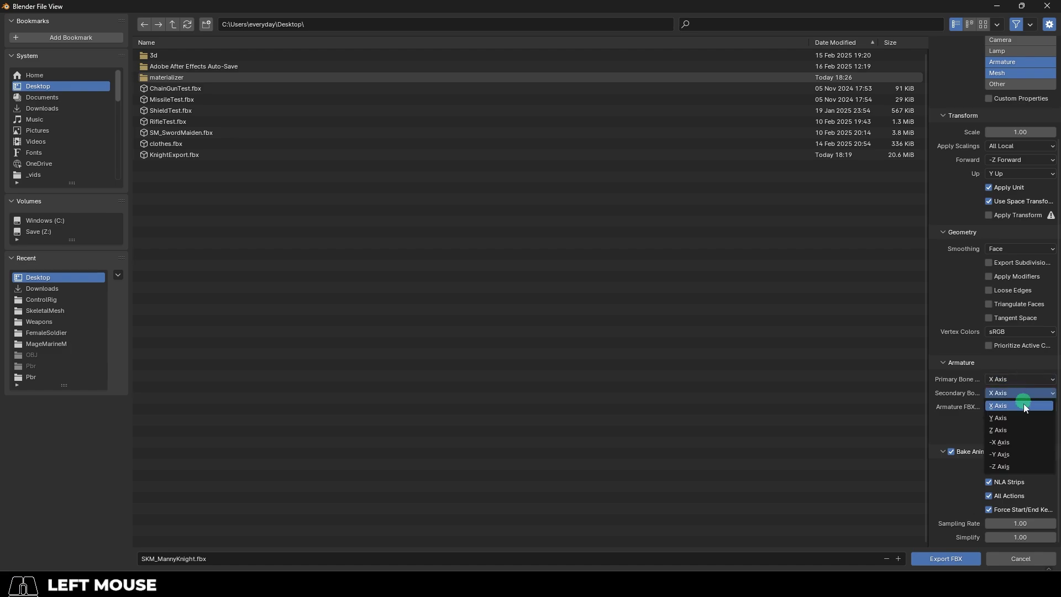
left_click(1020, 455)
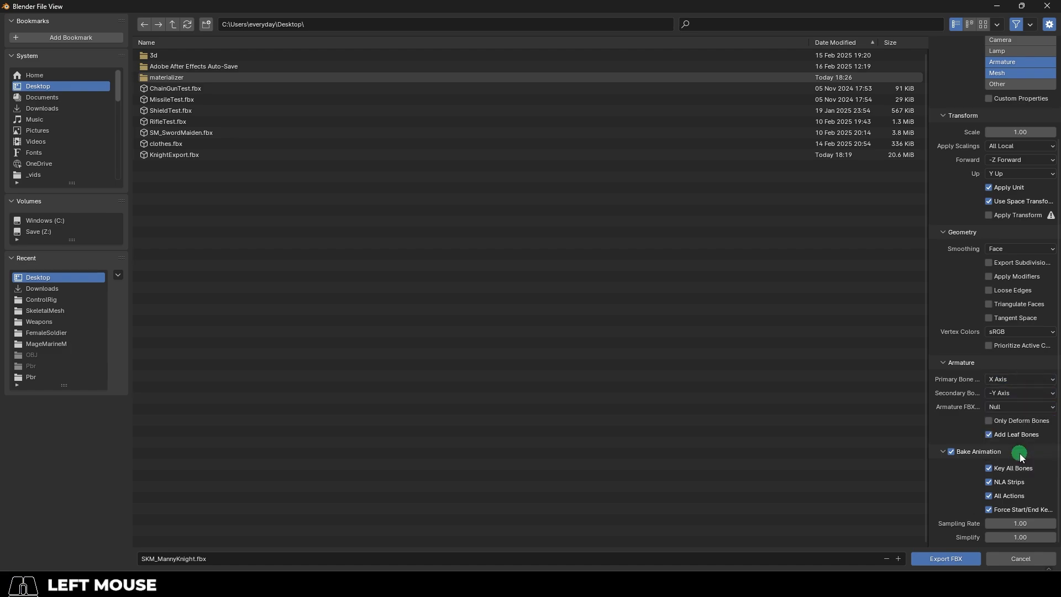
left_click(989, 435)
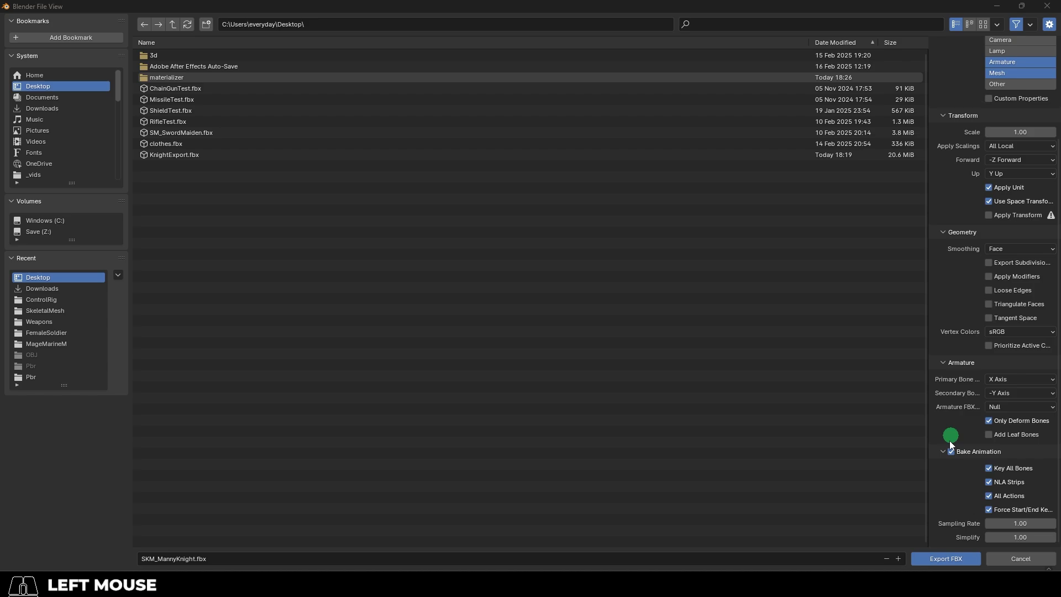
left_click(950, 452)
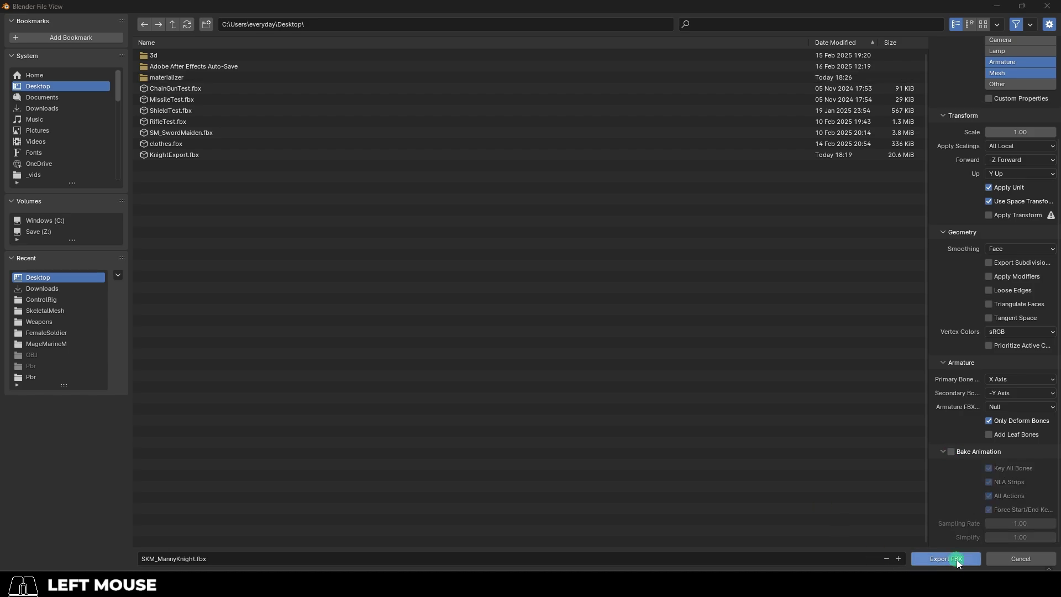
left_click(956, 559)
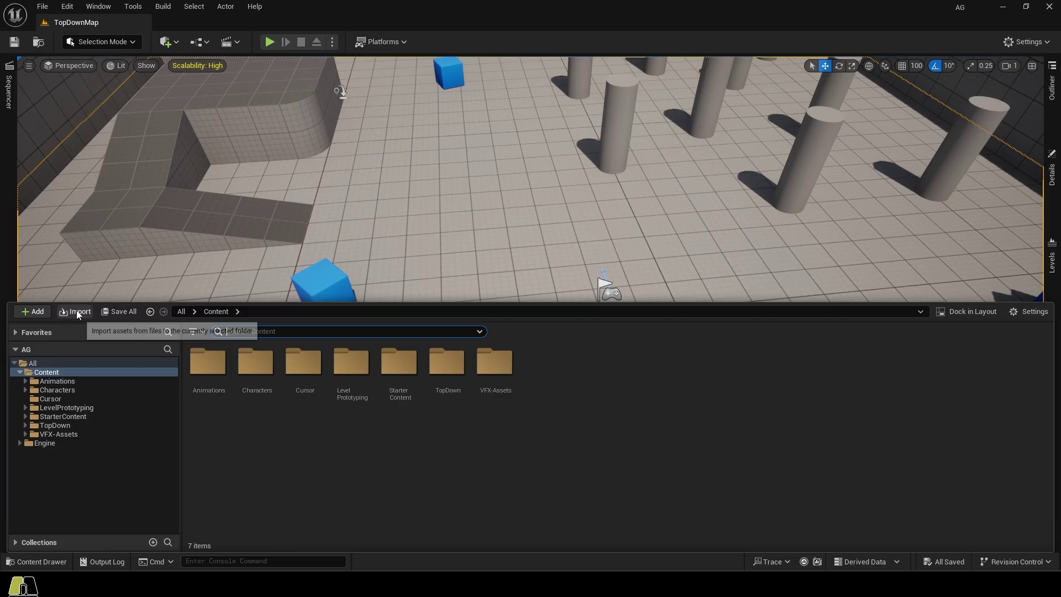
- In Unreal Editor, import SKM_MannyKnight.fbx into the Content folder as a skeletal mesh using the SK_Mannequin skeleton
left_click(76, 309)
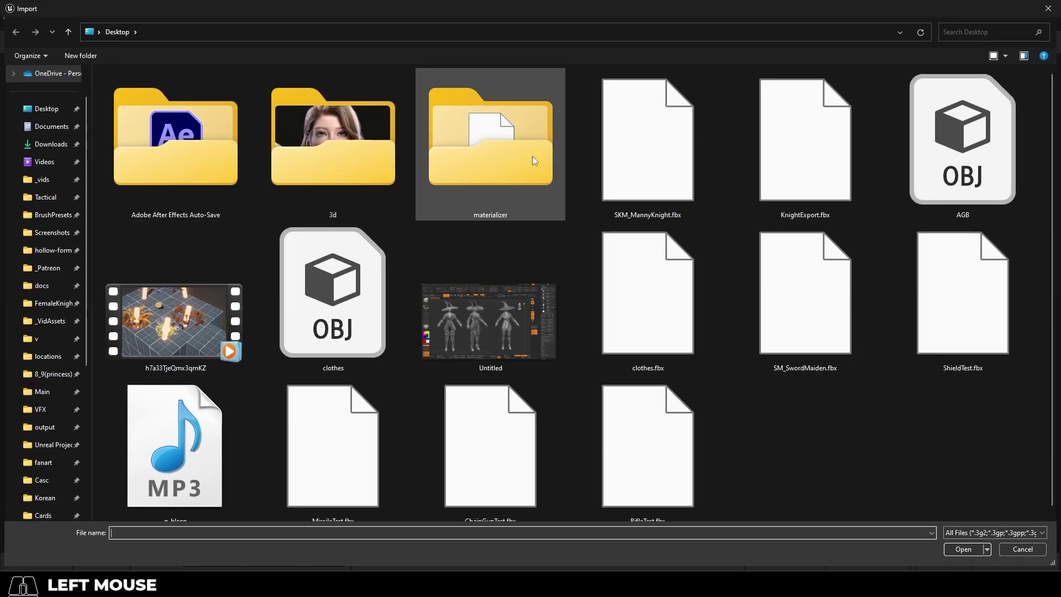
left_click(798, 173)
left_click(964, 549)
left_click(575, 200)
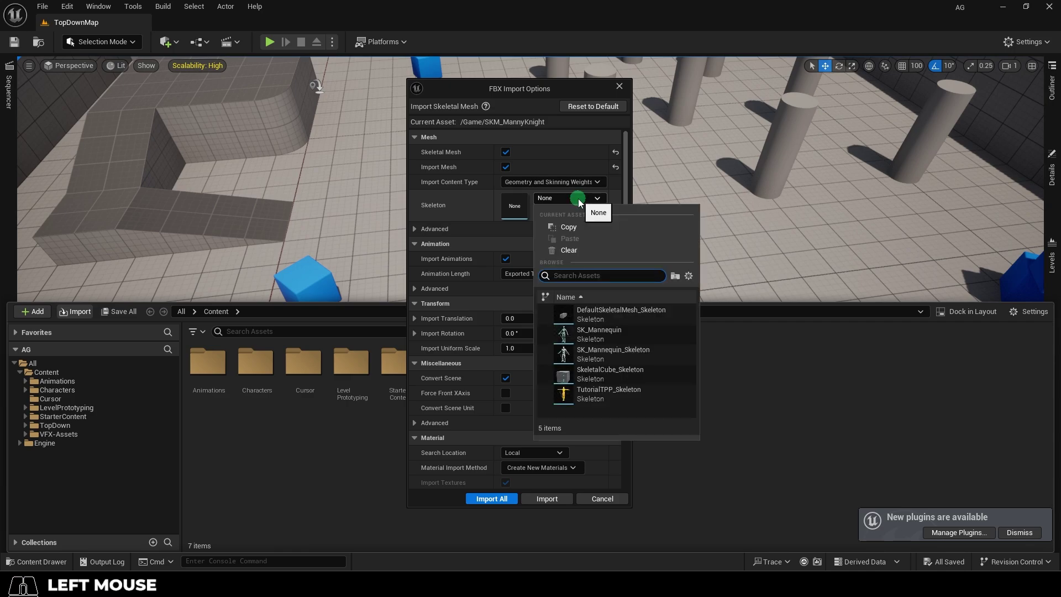
left_click(619, 334)
left_click(548, 498)
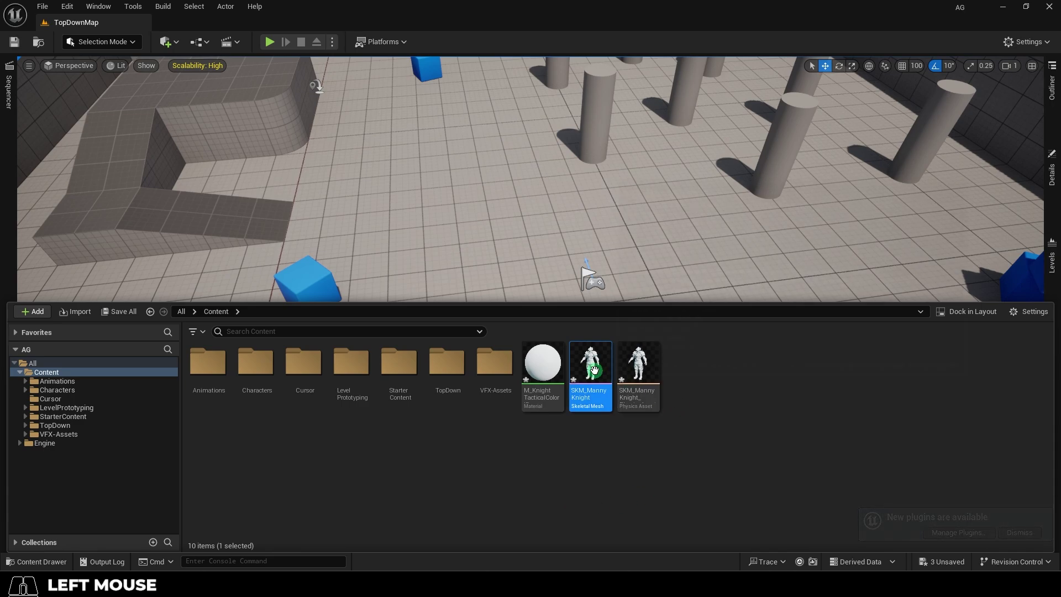
- Open the SKM_MannyKnight skeletal mesh and preview the MM_Walk_Fwd animation on it, viewing the walk from the side
double_click(587, 364)
left_click(114, 42)
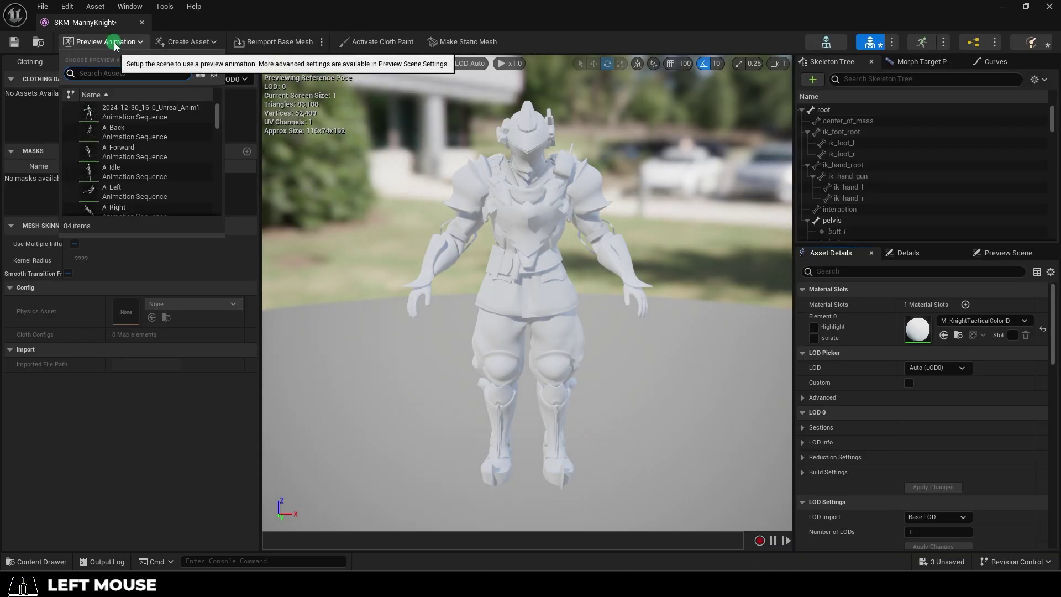
type("walk")
left_click(163, 186)
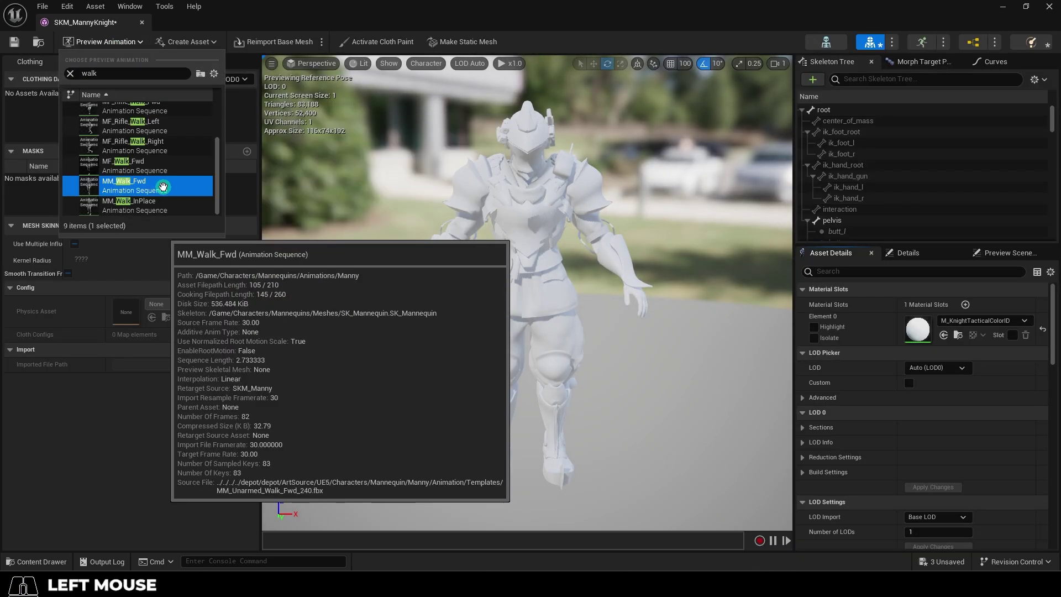
mouse_move(580, 275)
middle_mouse_down()
mouse_move(592, 275)
mouse_move(569, 277)
mouse_move(585, 277)
middle_mouse_up()
key("alt+z")
left_click_drag(604, 277, 476, 281, "alt")
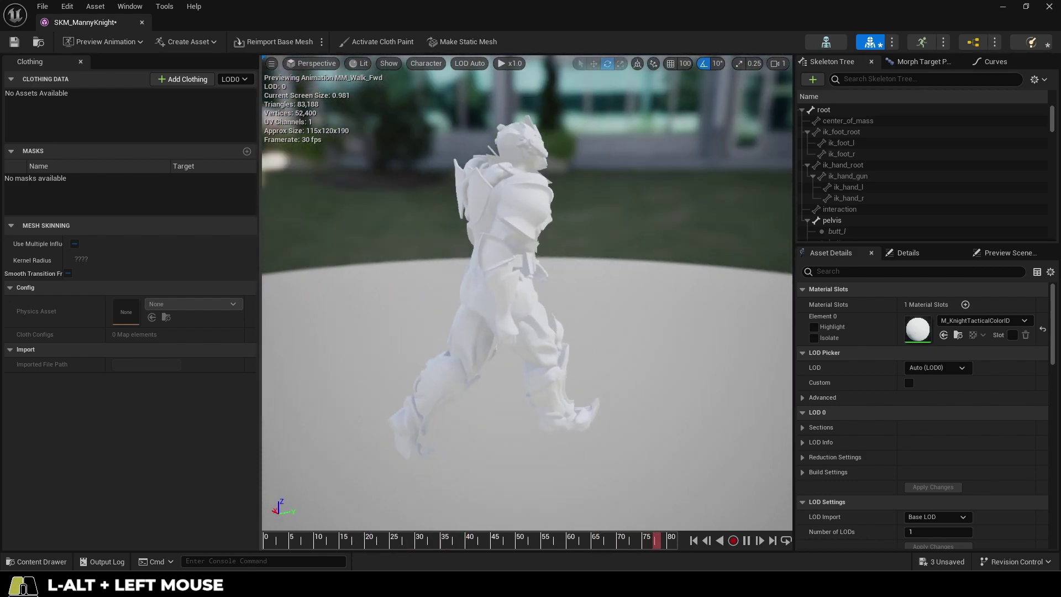